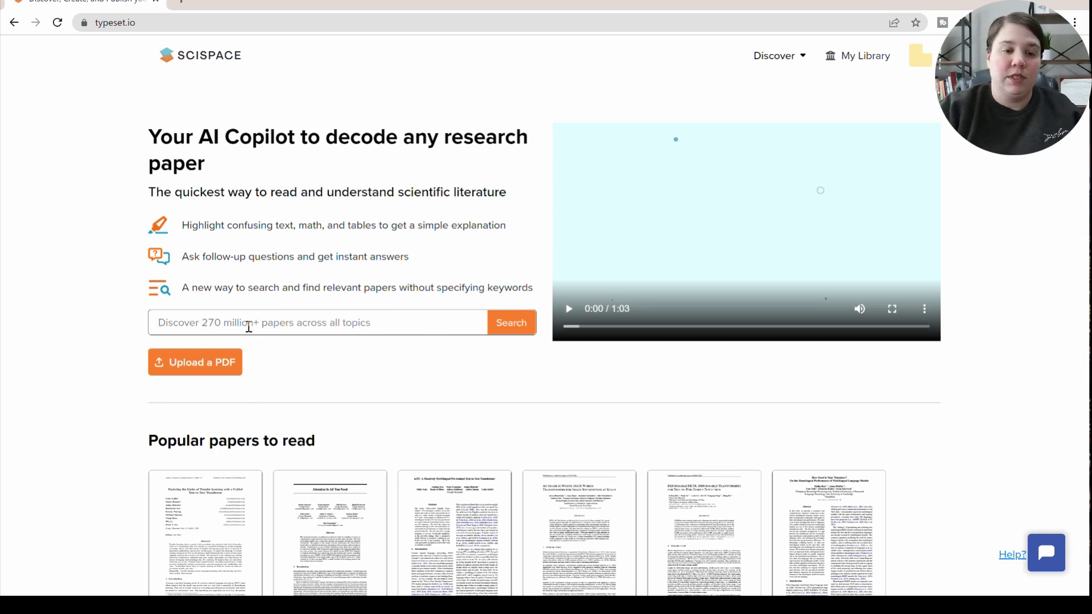
- Search for 'Steroid and Ion Mobility' and open the first result in a new tab
type("Steroid an")
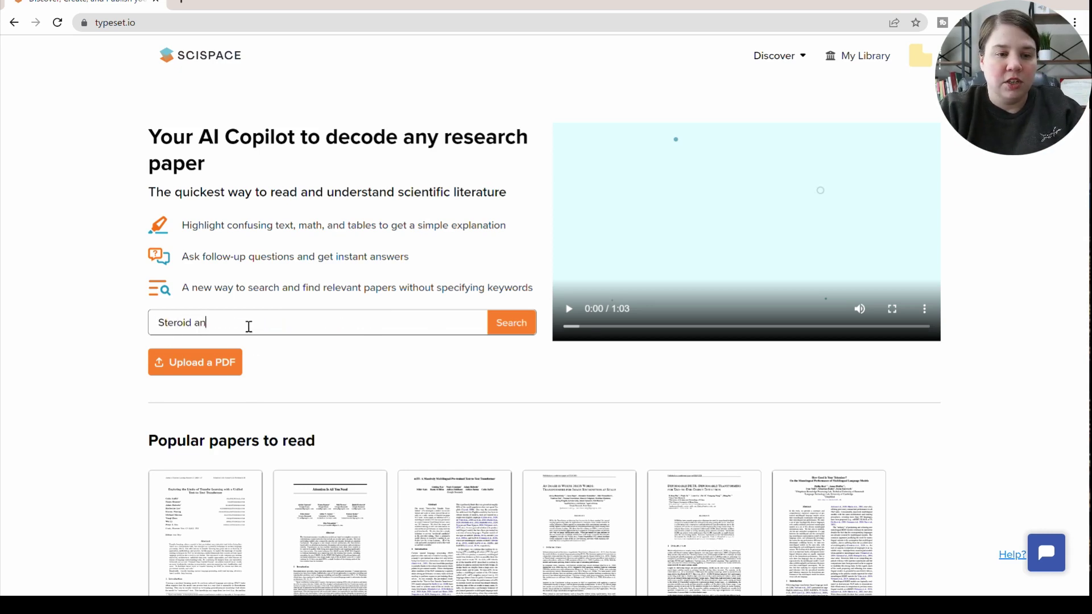
type("d I")
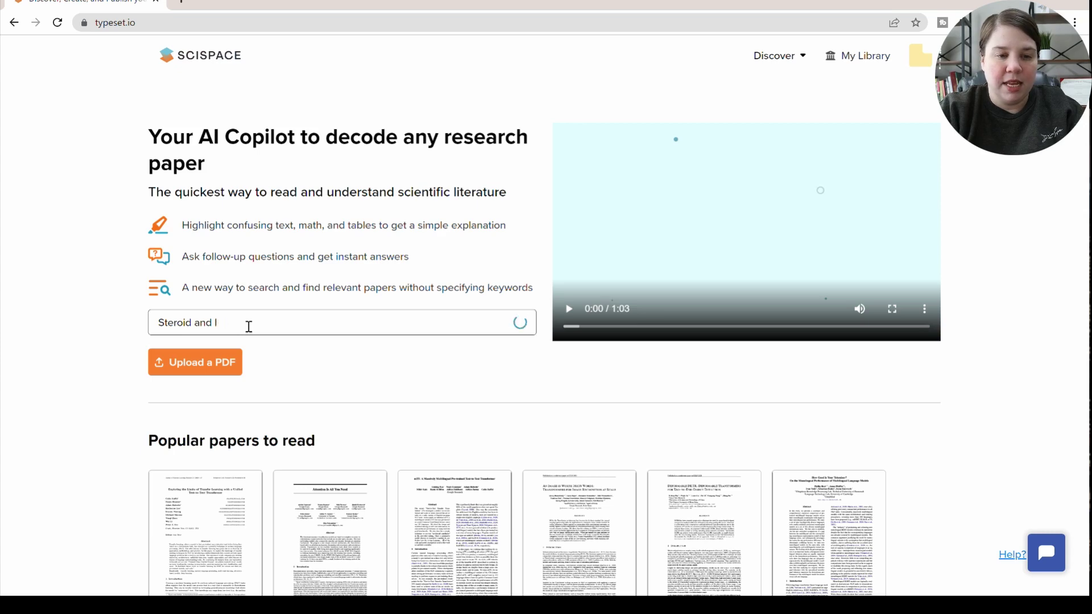
type("Onon Mo")
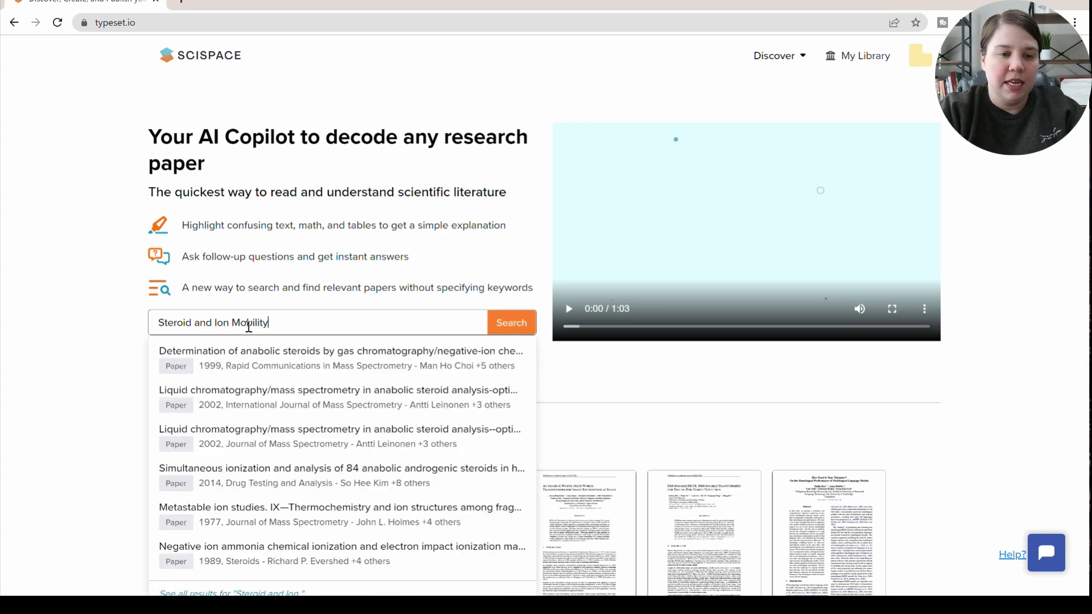
type("bility")
key("Return")
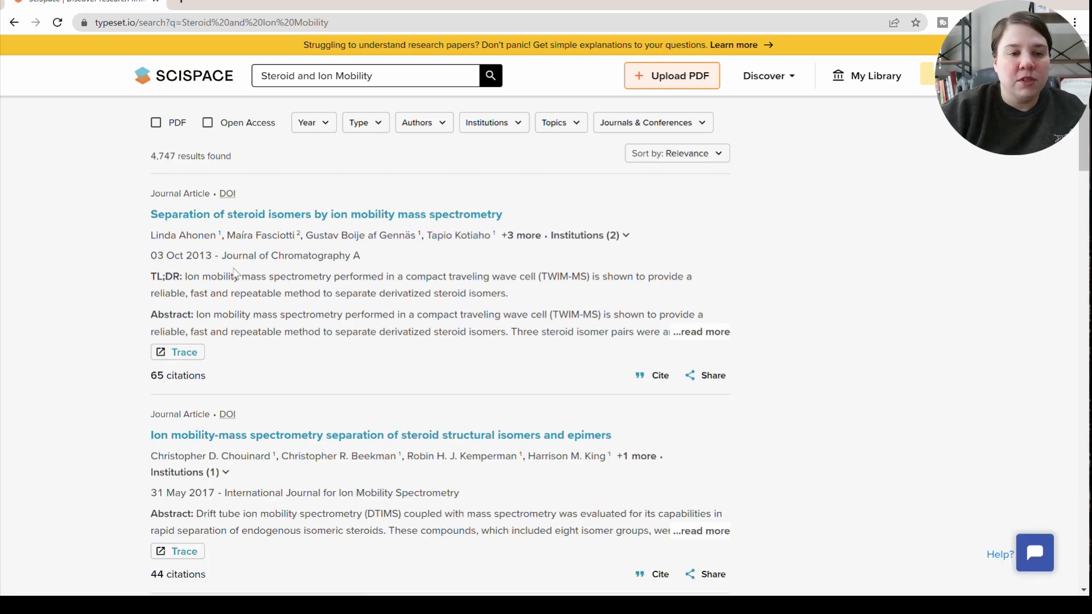
right_click(286, 217)
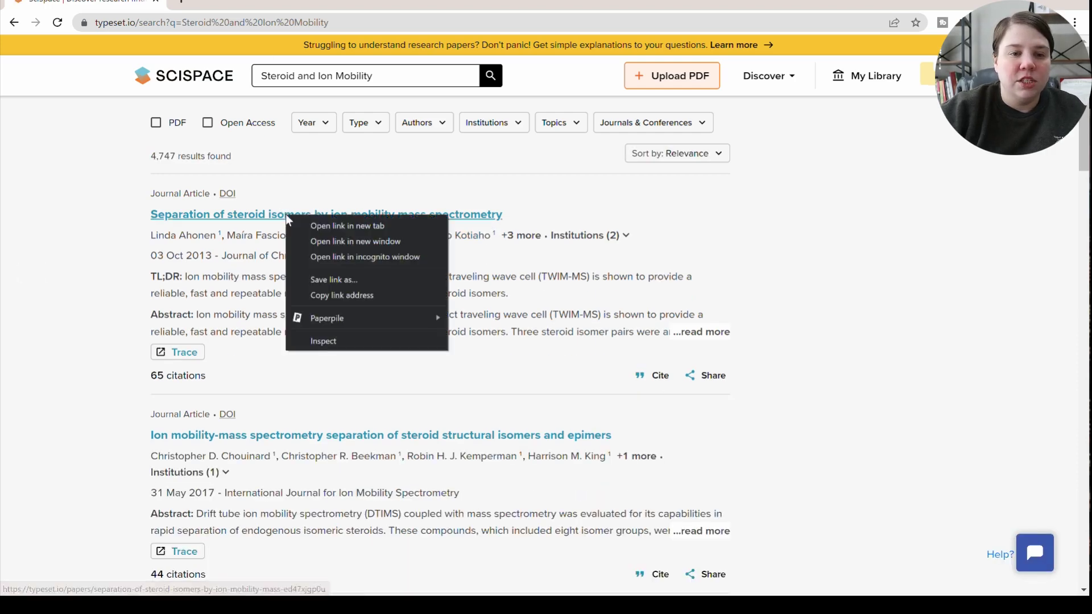
left_click(317, 226)
- Open the Group I Metal Adduction paper in a new background tab
scroll(360, 398, "down", 6)
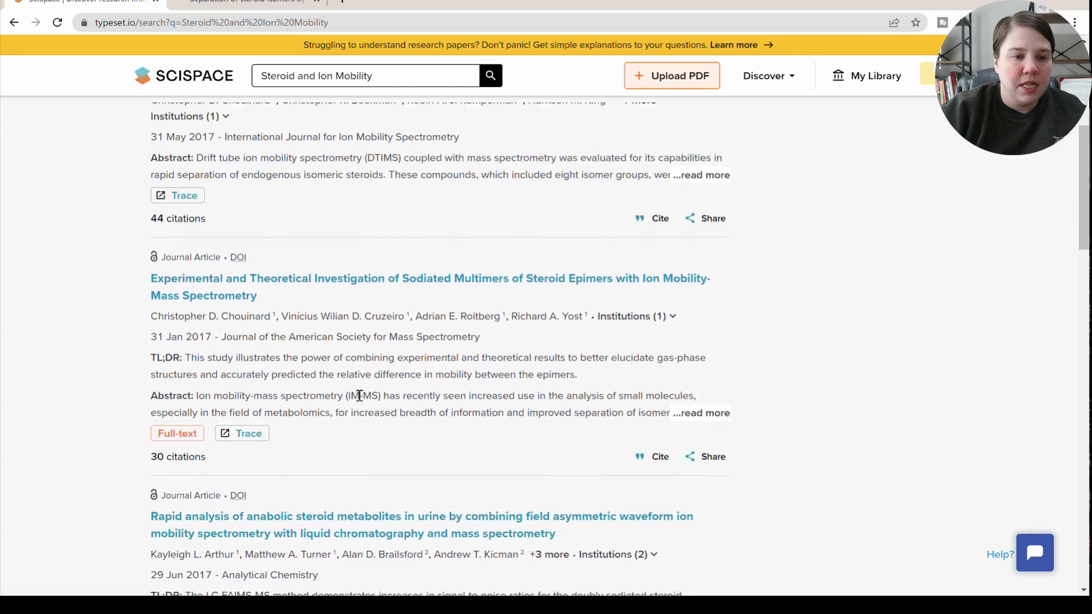
scroll(360, 396, "down", 10)
right_click(359, 260)
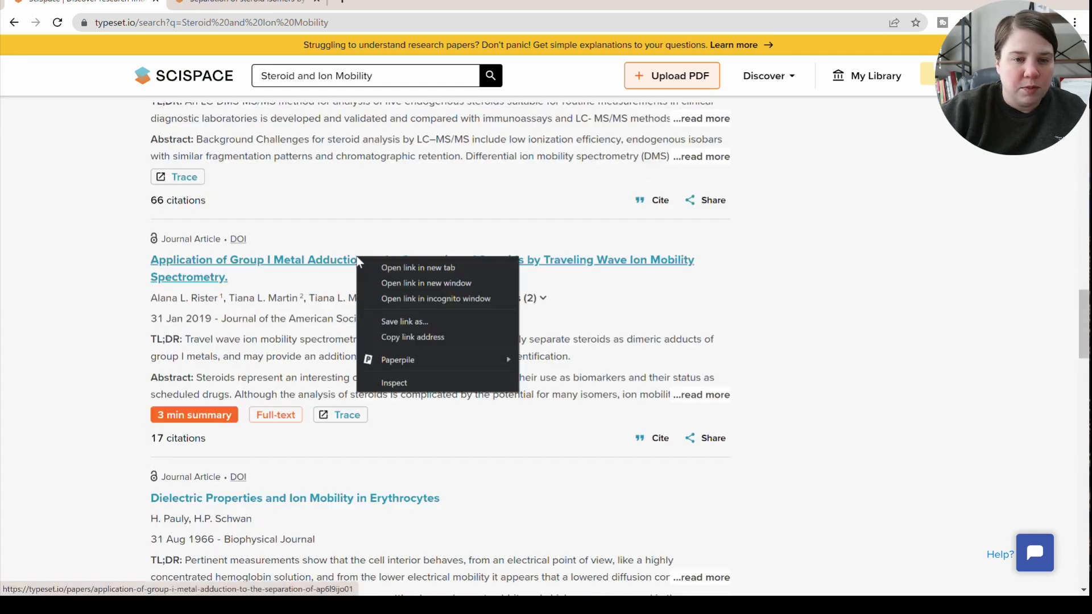
left_click(390, 268)
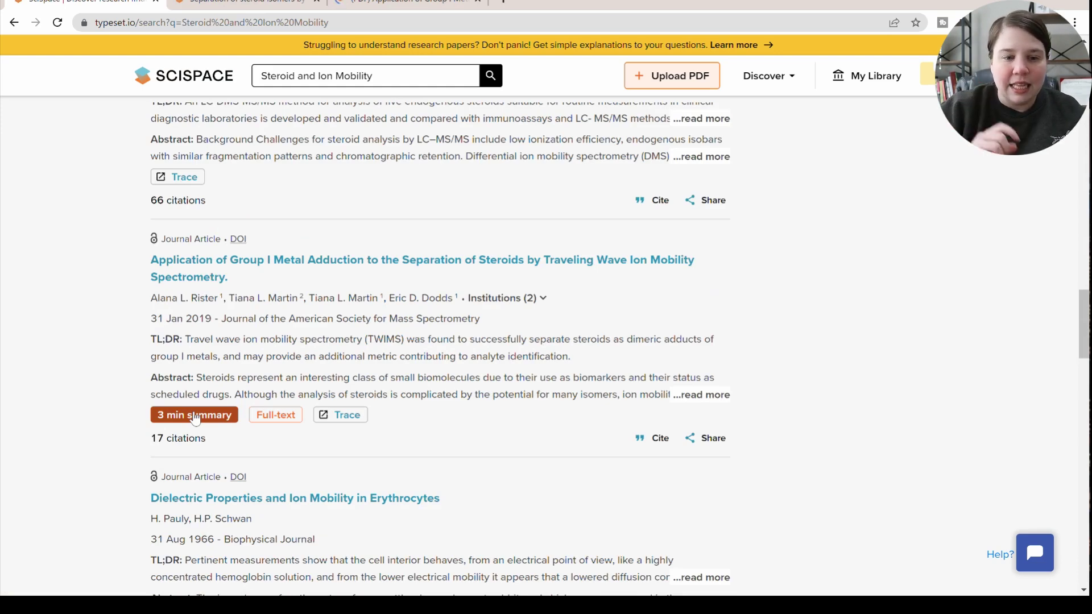
- Show the Group I Metal Adduction paper's 3-minute summary and read down to Conclusions
left_click(195, 417)
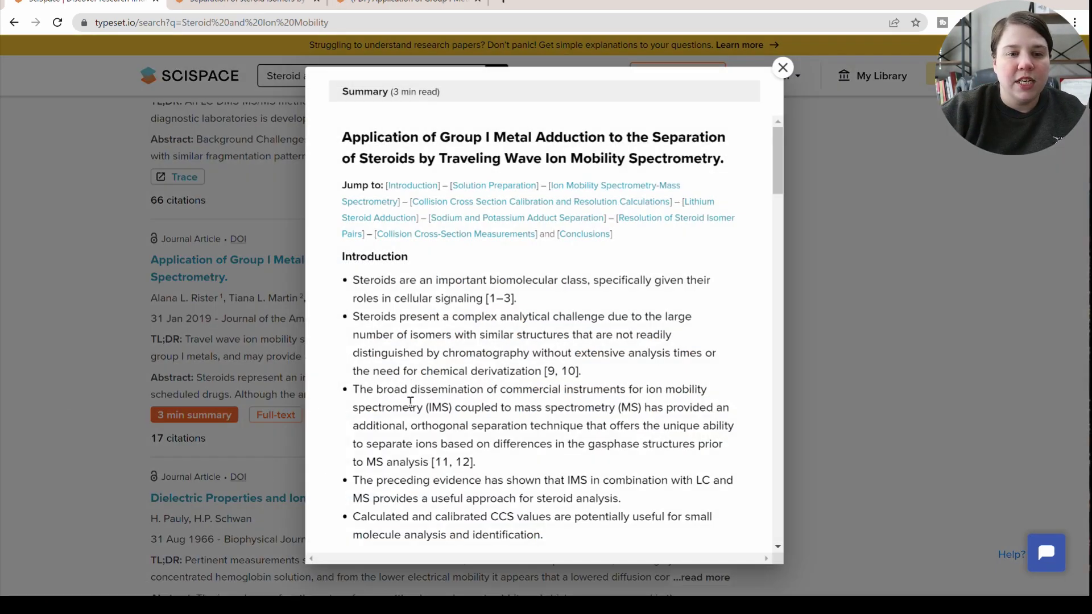
scroll(605, 381, "down", 4)
scroll(605, 381, "down", 15)
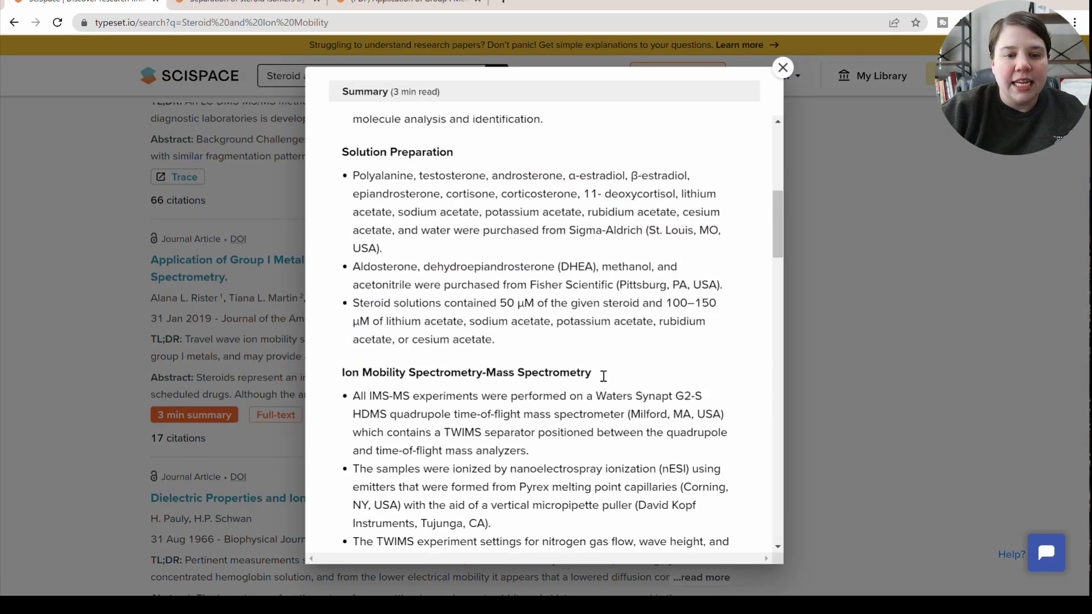
scroll(603, 376, "down", 3)
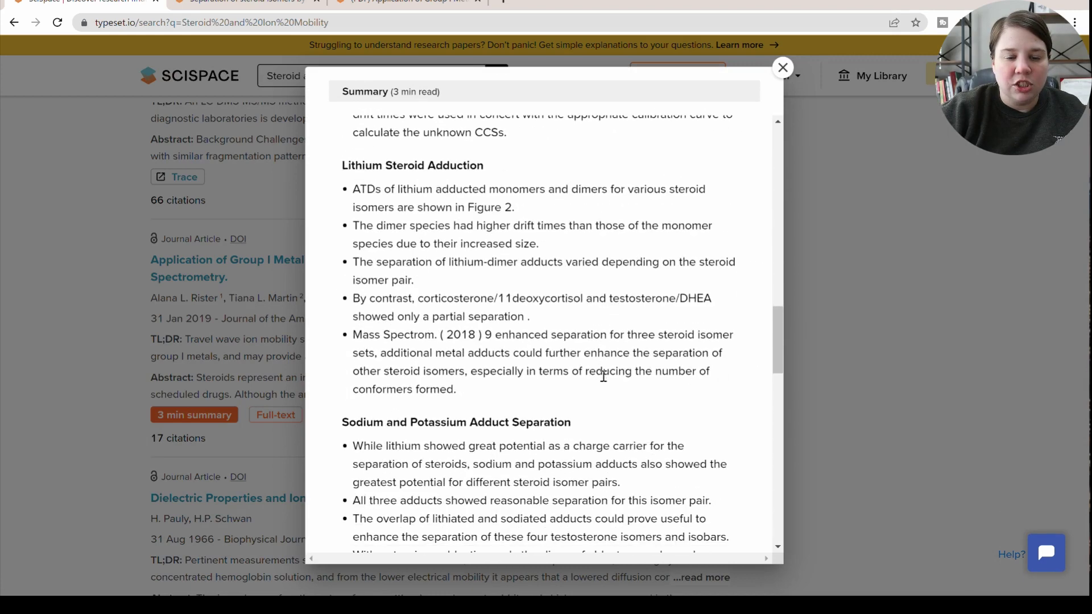
scroll(433, 370, "down", 9)
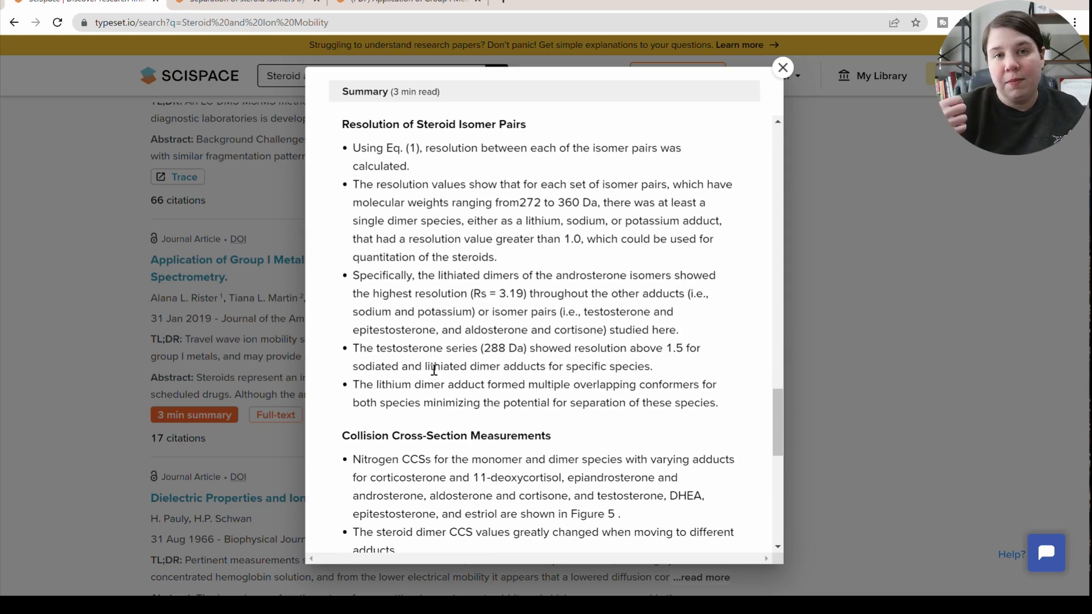
scroll(434, 370, "down", 7)
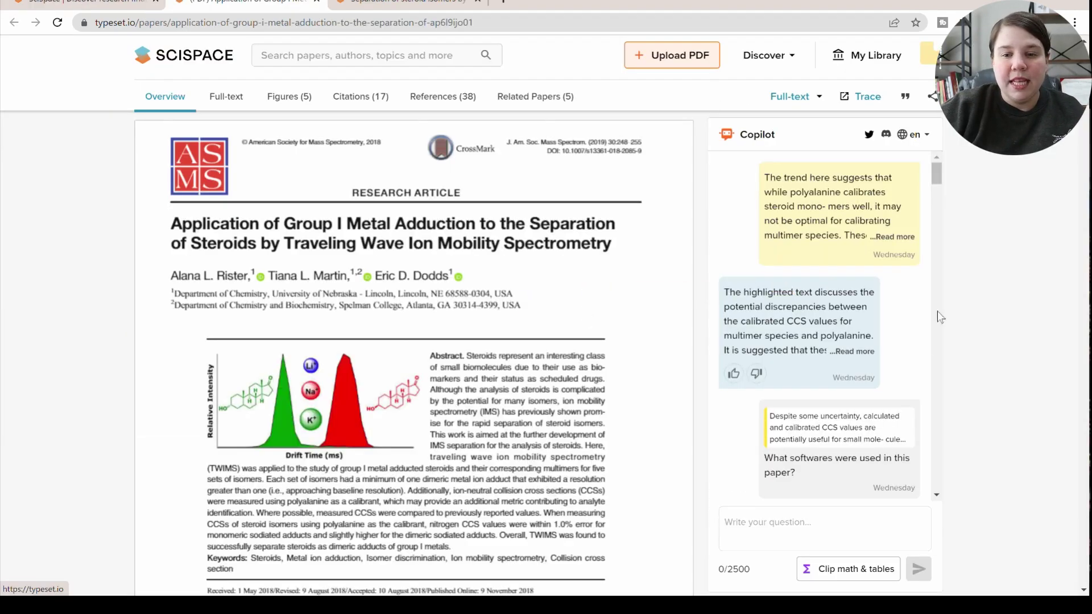
- Review the earlier Copilot questions, then switch to the Separation of steroid isomers paper
scroll(897, 357, "down", 15)
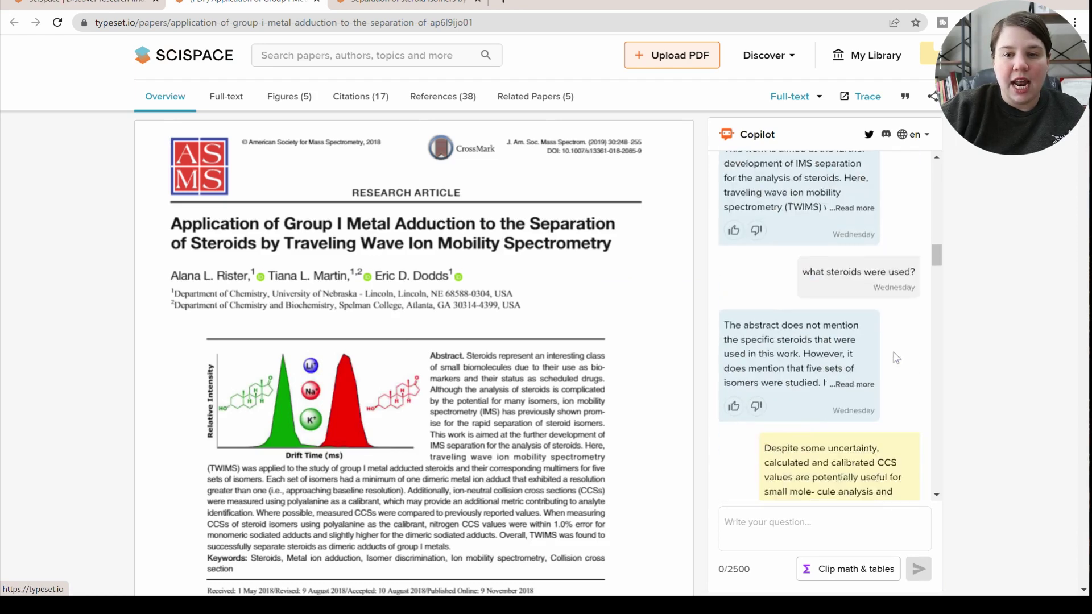
scroll(897, 357, "down", 5)
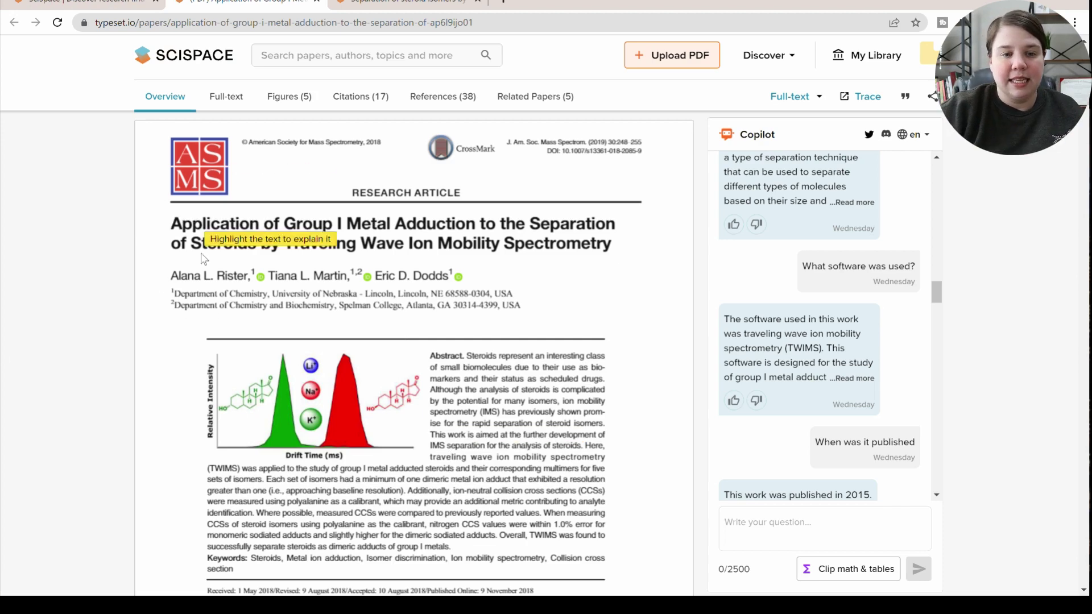
key("ctrl+Tab")
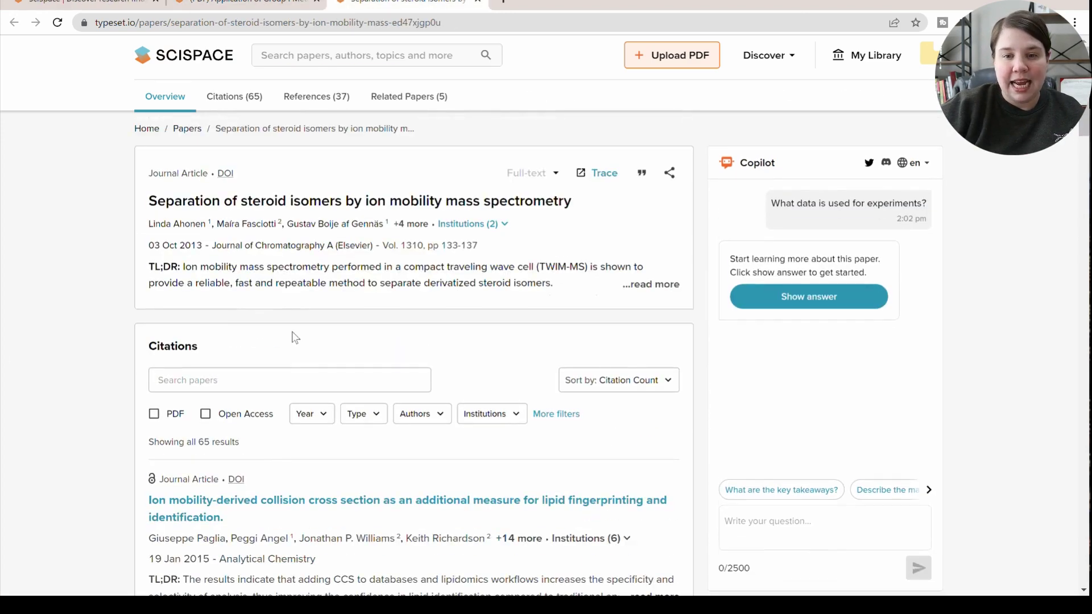
- Expand the full abstract, get Copilot's key takeaways, then go to My Library
left_click(665, 285)
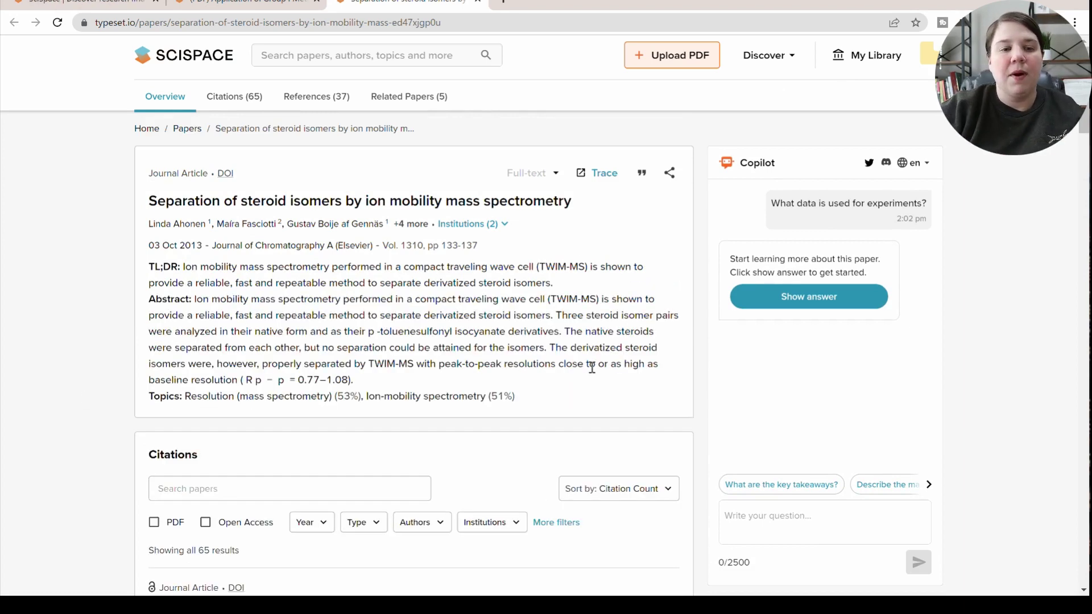
left_click(795, 490)
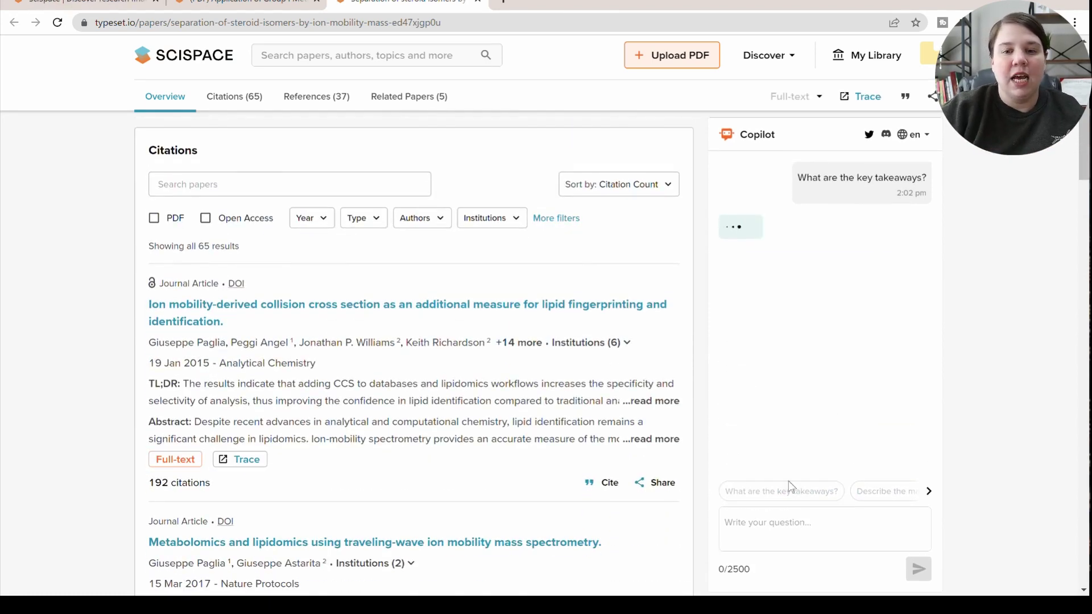
scroll(429, 242, "up", 5)
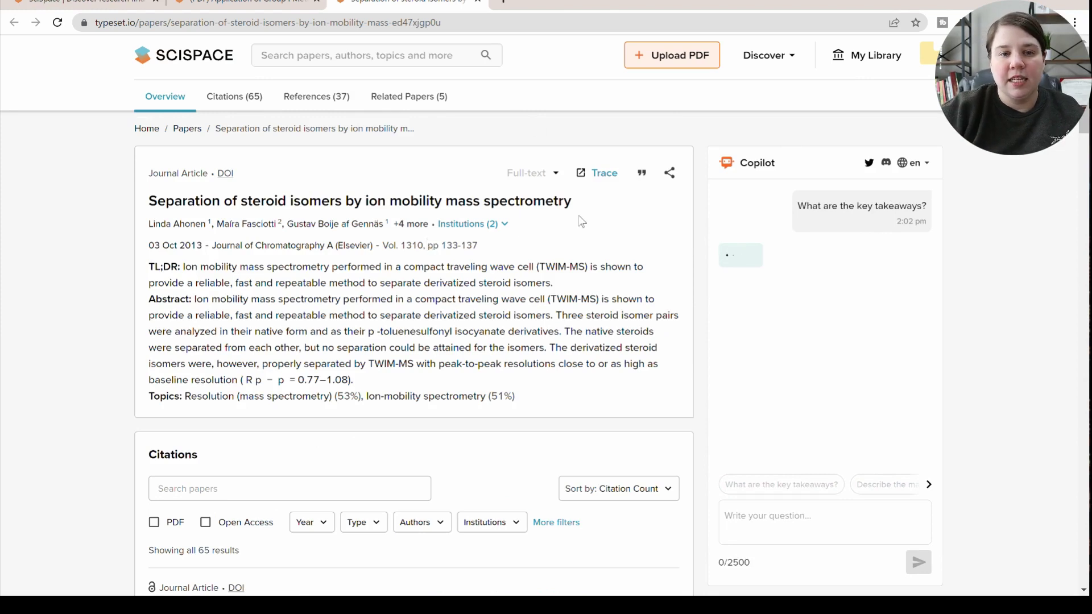
scroll(812, 345, "down", 2)
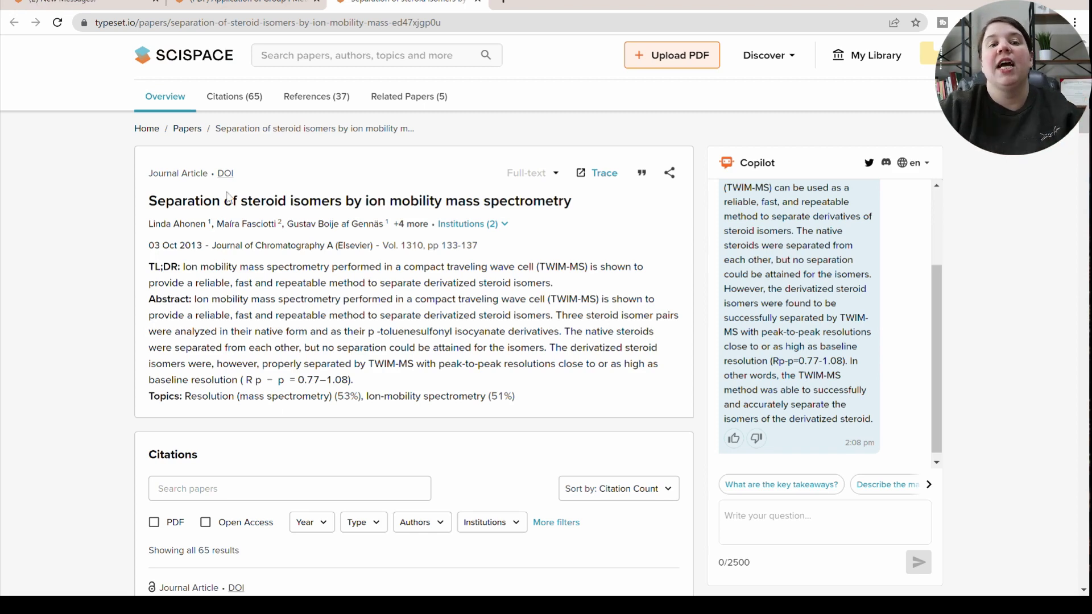
left_click(684, 61)
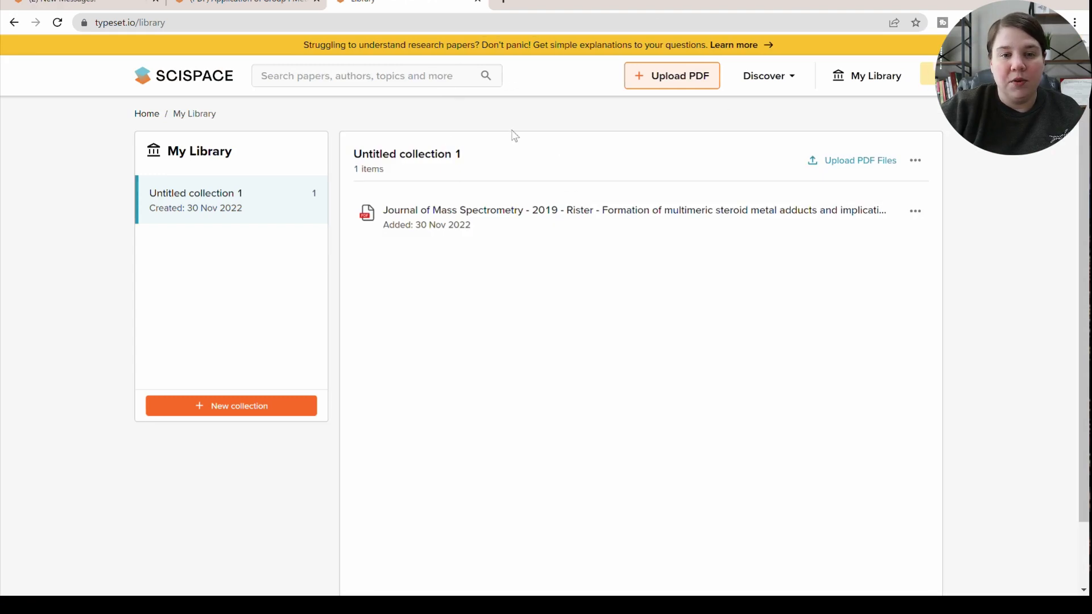
- Open the Upload PDF files dialog for Untitled collection 1 and browse for a file
left_click(838, 165)
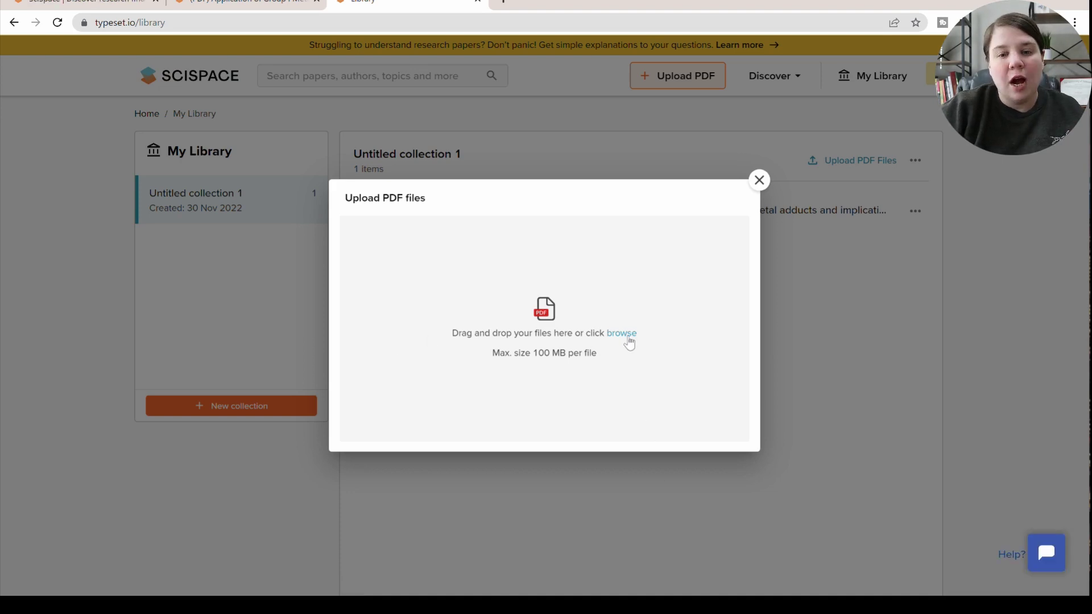
left_click(628, 335)
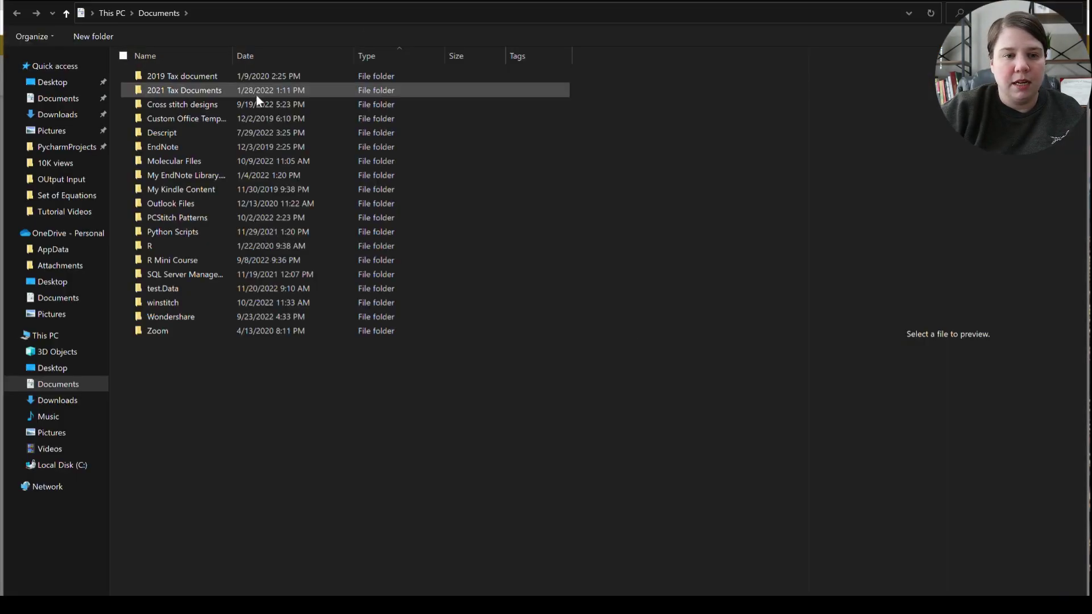
- Choose the 2019 Rister Journal of Mass Spectrometry PDF from the Downloads folder
left_click(53, 116)
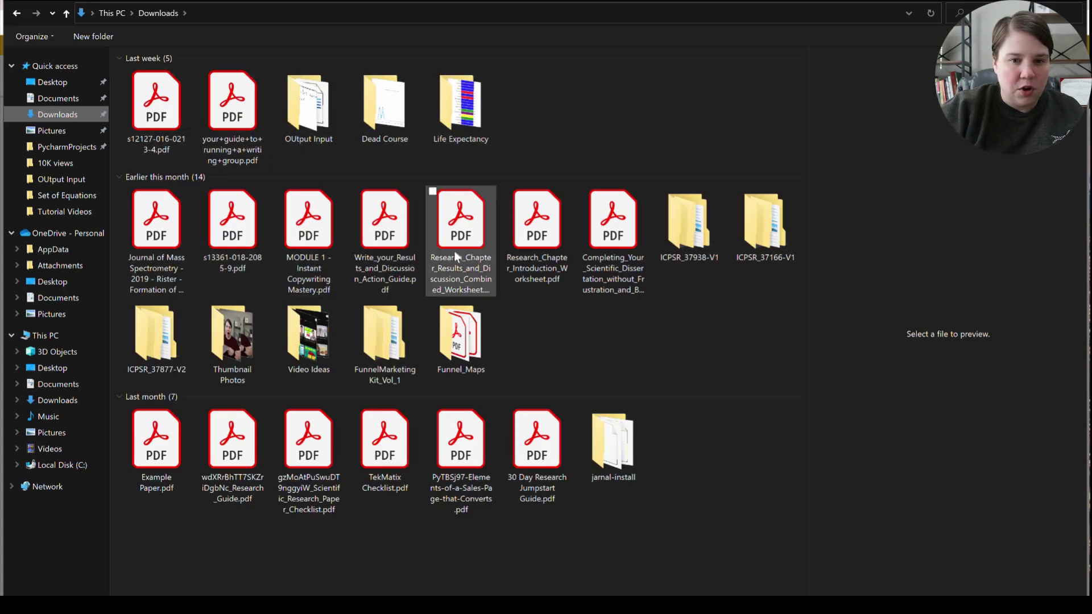
left_click(153, 252)
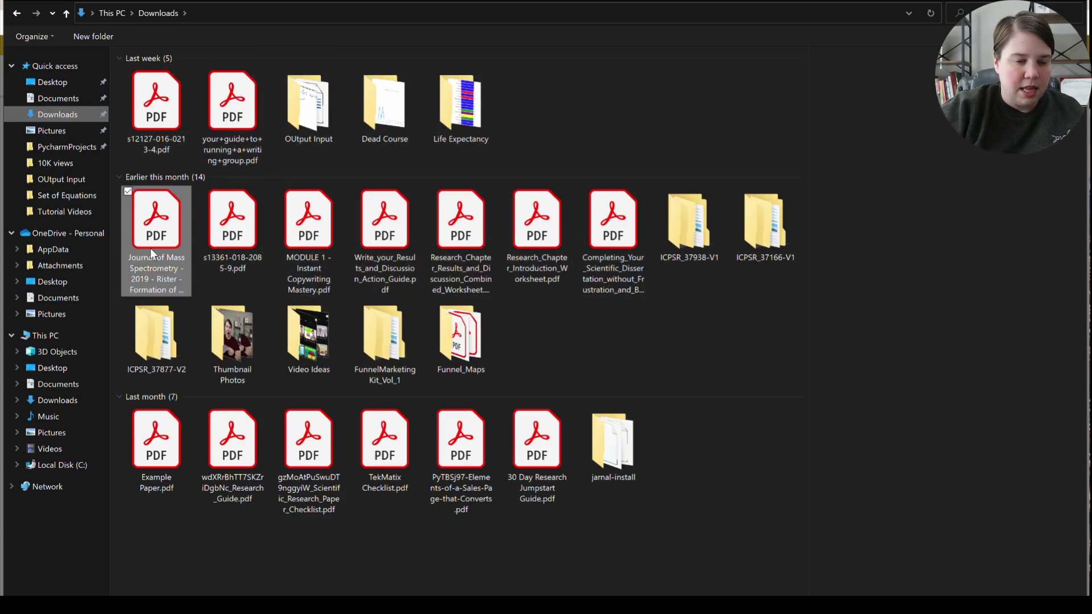
double_click(153, 252)
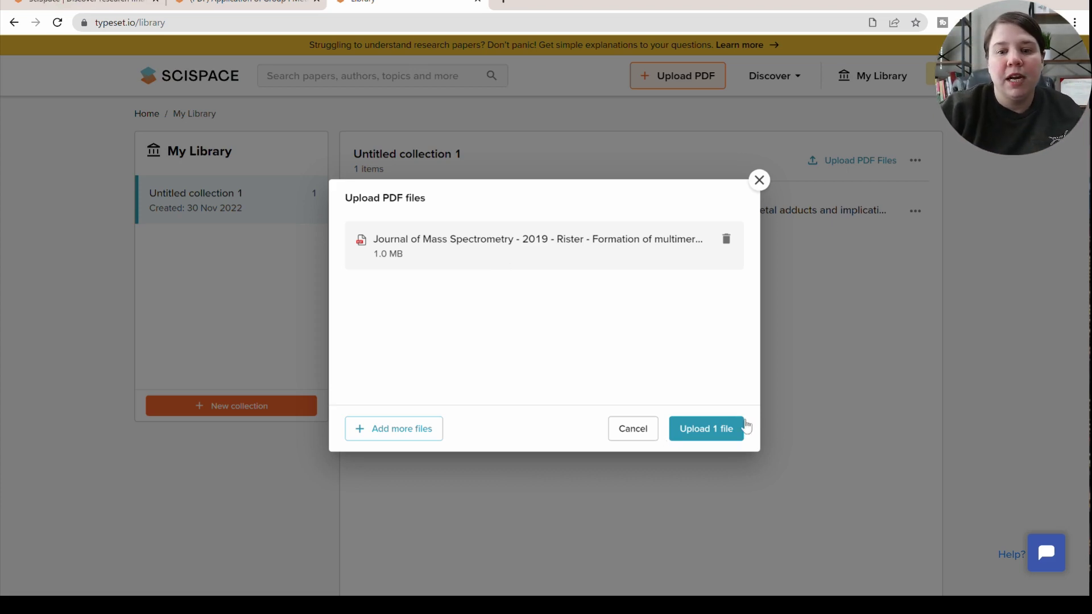
- Upload the Rister PDF to Untitled collection 1 and open the newly added paper
left_click(703, 436)
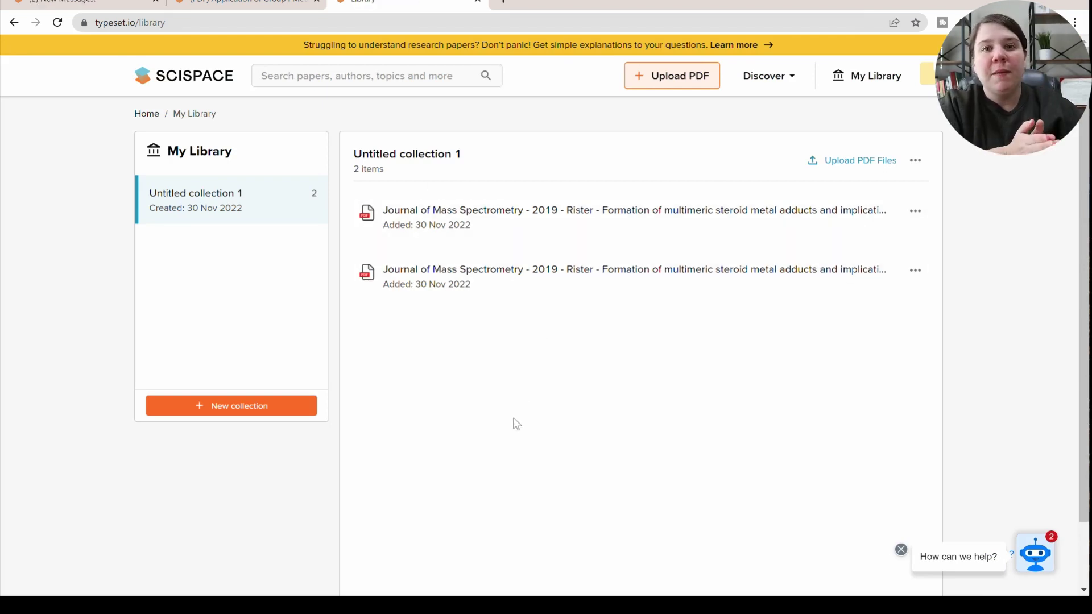
left_click(582, 280)
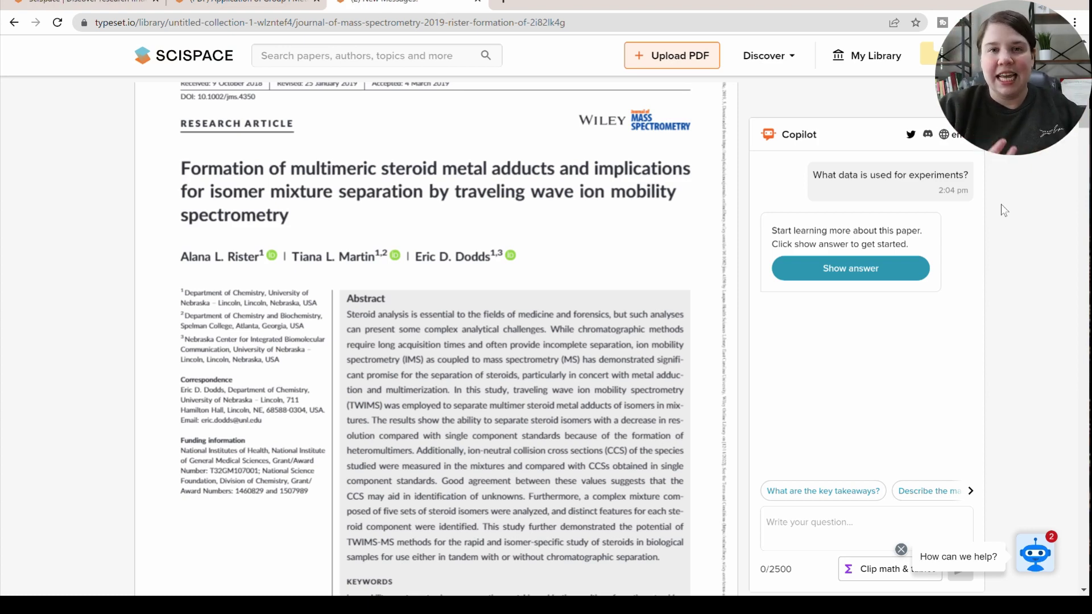
- Page back and forth through Copilot's suggested questions for the steroid metal adducts paper
scroll(812, 413, "down", 2)
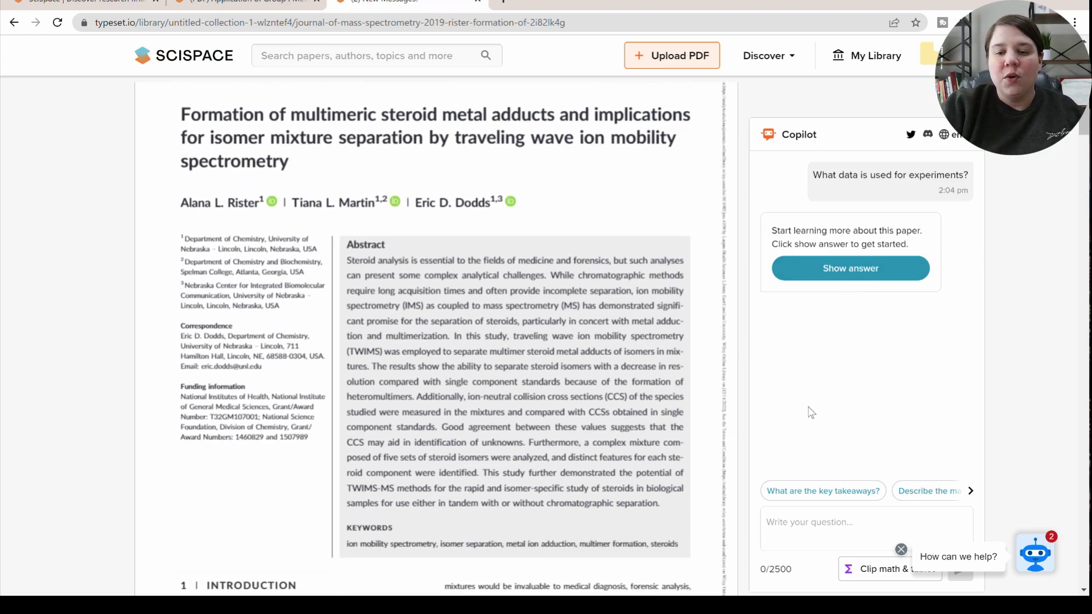
left_click(971, 492)
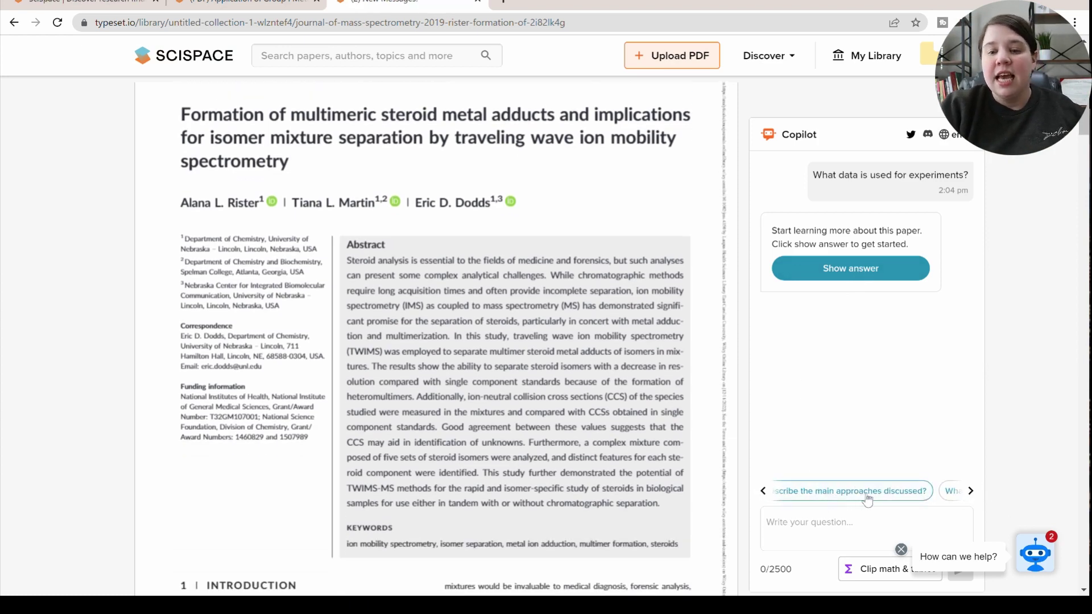
left_click(764, 493)
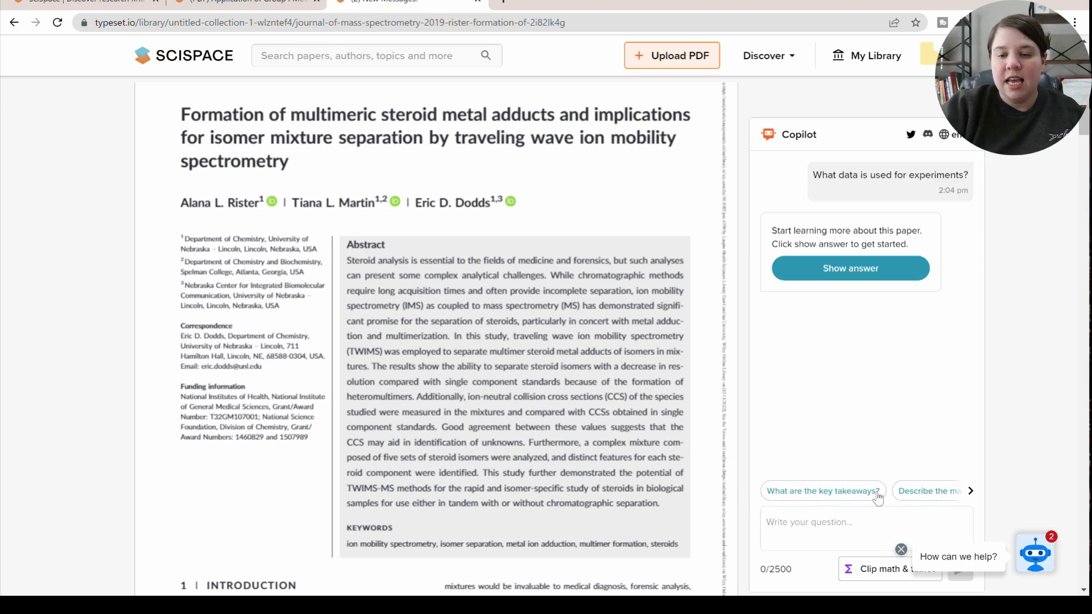
left_click(971, 492)
left_click(972, 491)
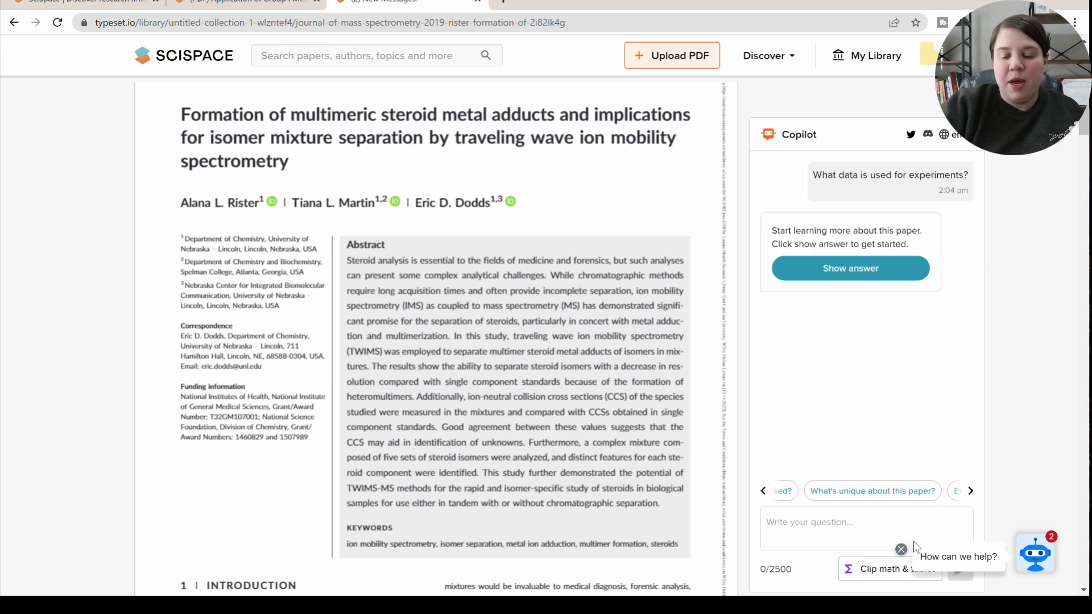
left_click(831, 526)
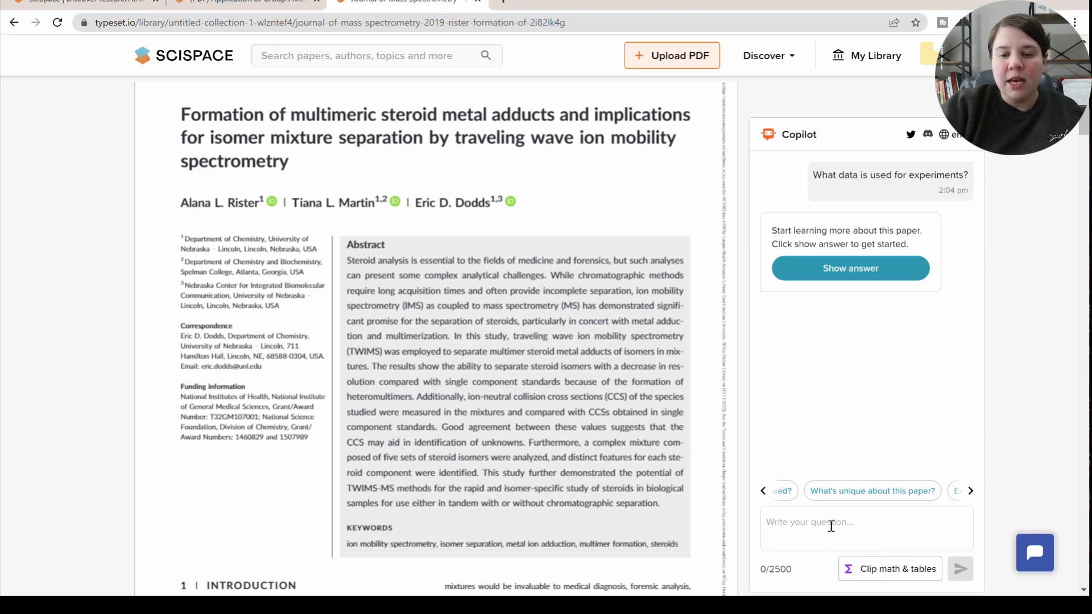
- Ask Copilot 'What is the summary of this paper?' and expand its full reply
type("What i")
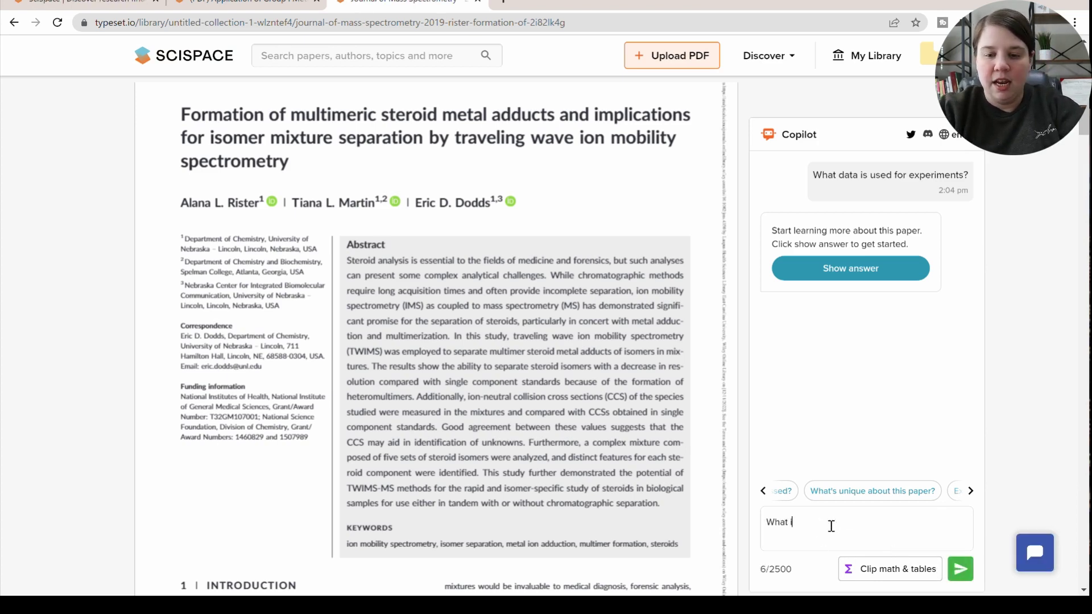
type("s the summary of th")
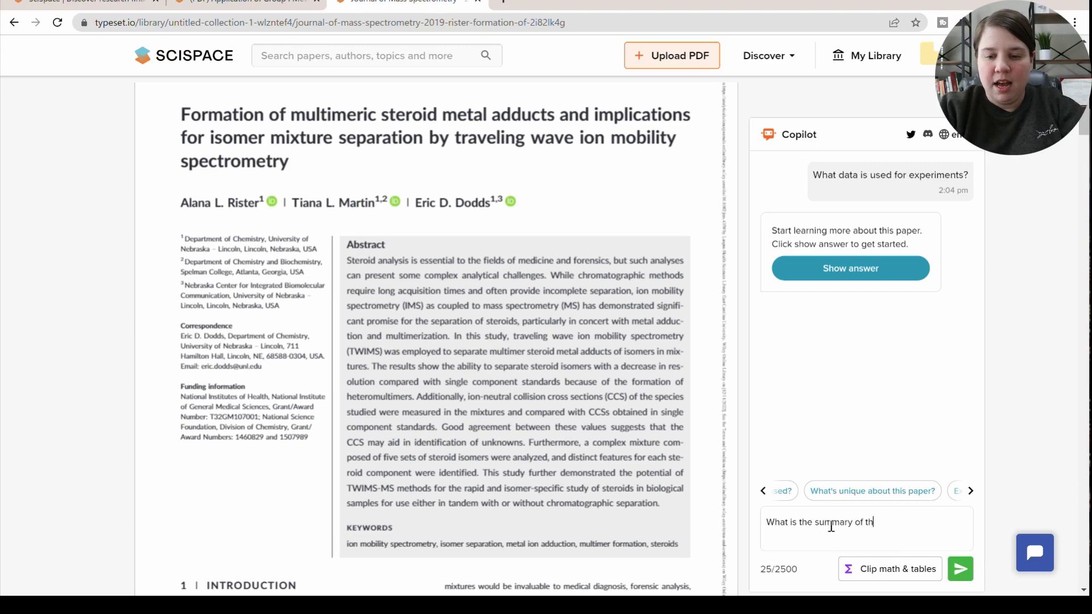
type("is paper?")
key("Return")
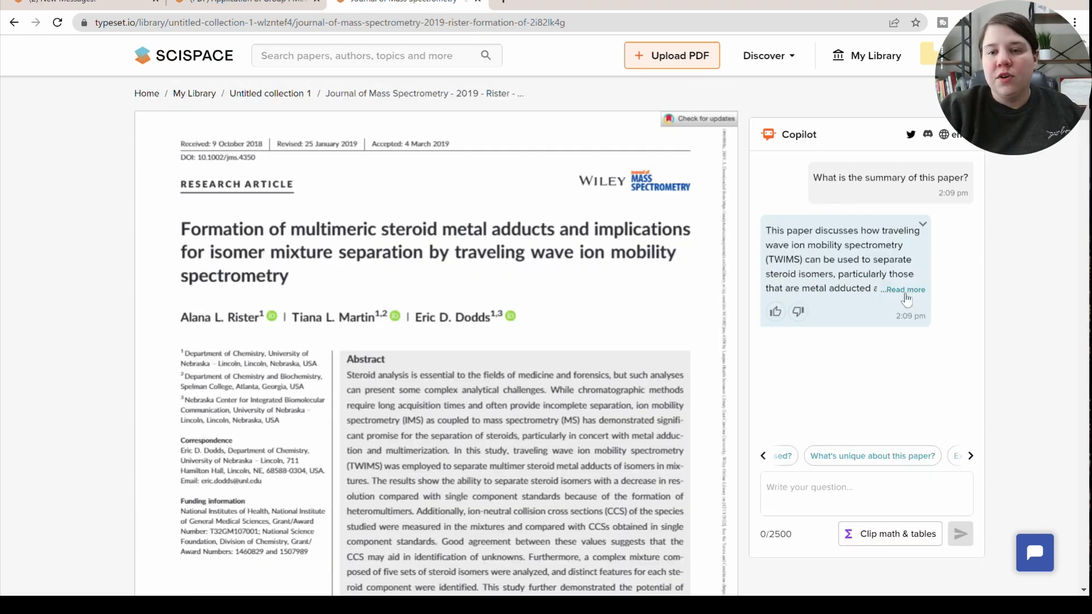
left_click(904, 290)
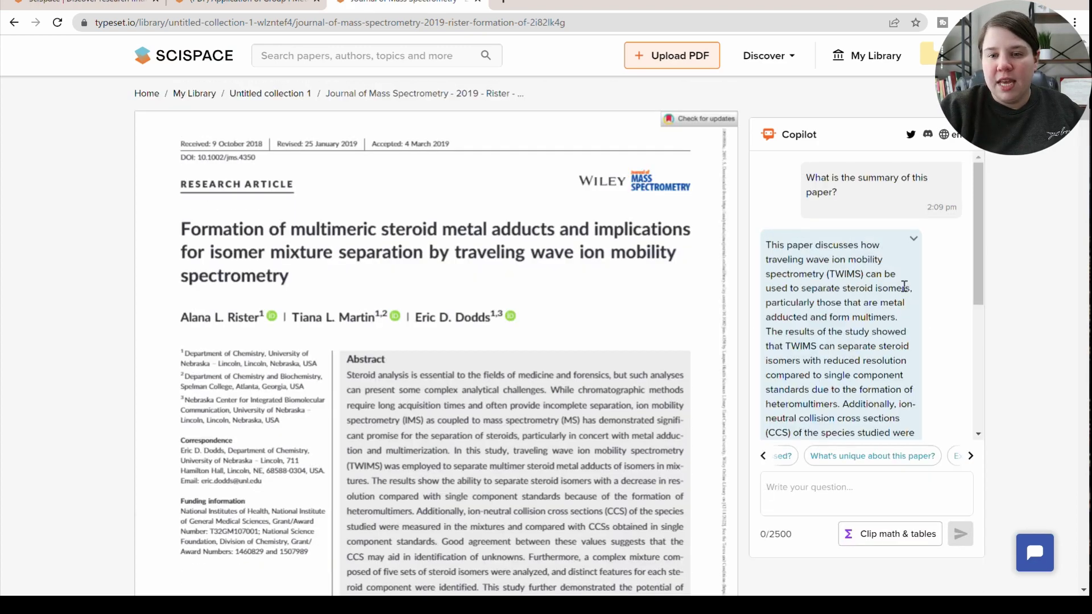
scroll(824, 320, "down", 2)
scroll(825, 321, "down", 2)
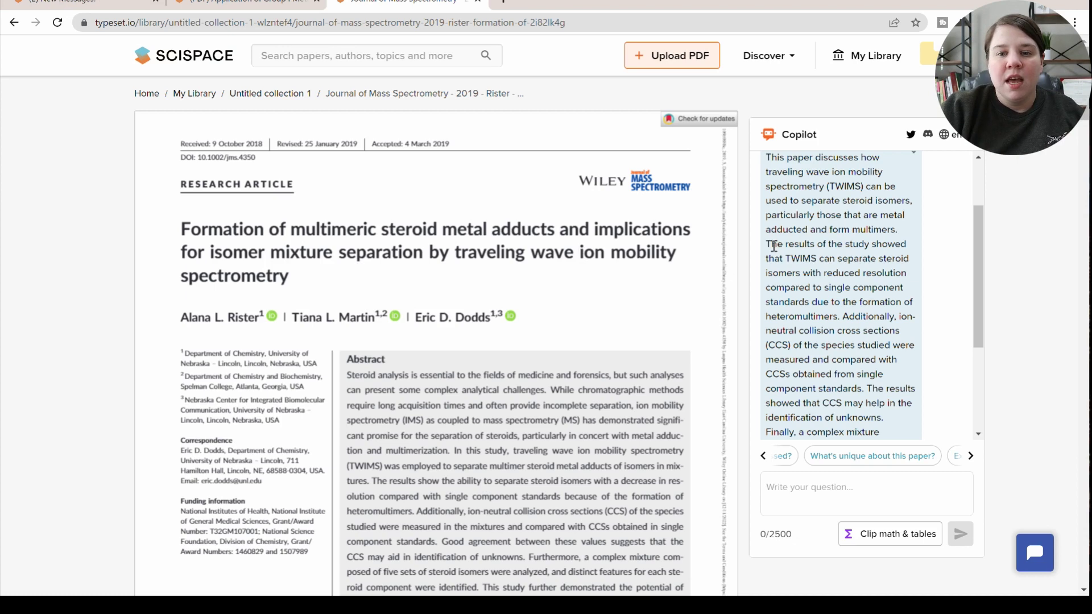
- Highlight the answer's passages on study results, reduced resolution and the complex steroid mixture
left_click_drag(774, 245, 911, 257)
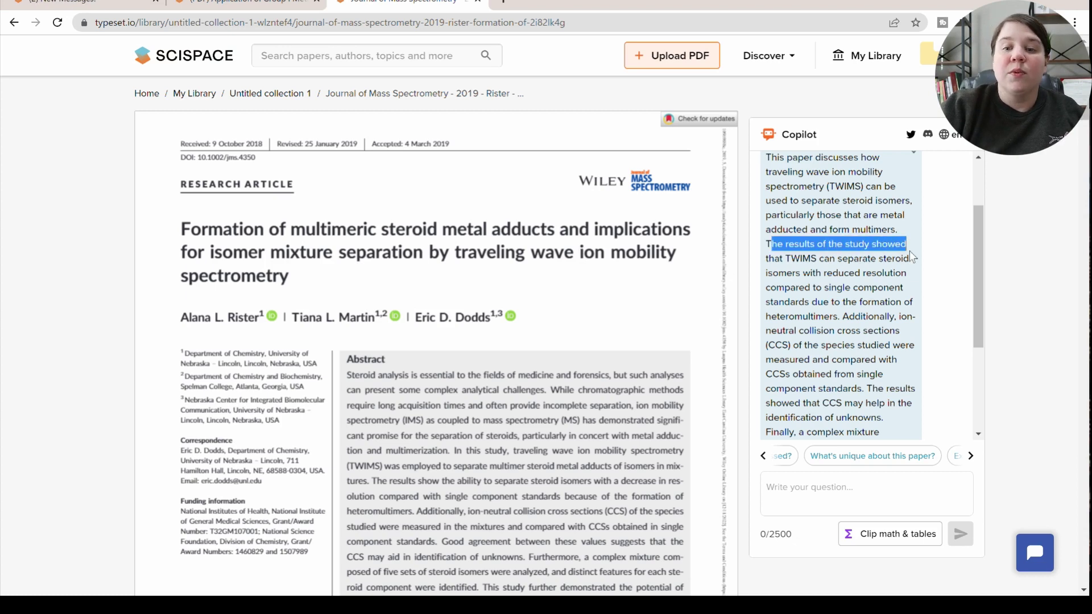
scroll(823, 259, "down", 2)
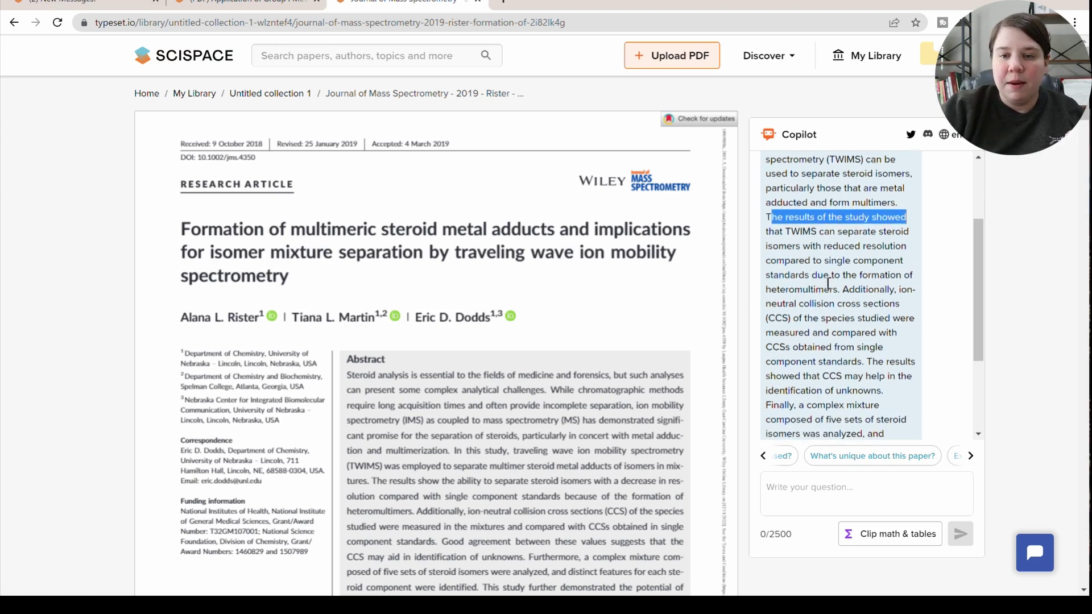
left_click_drag(812, 217, 846, 262)
left_click(843, 253)
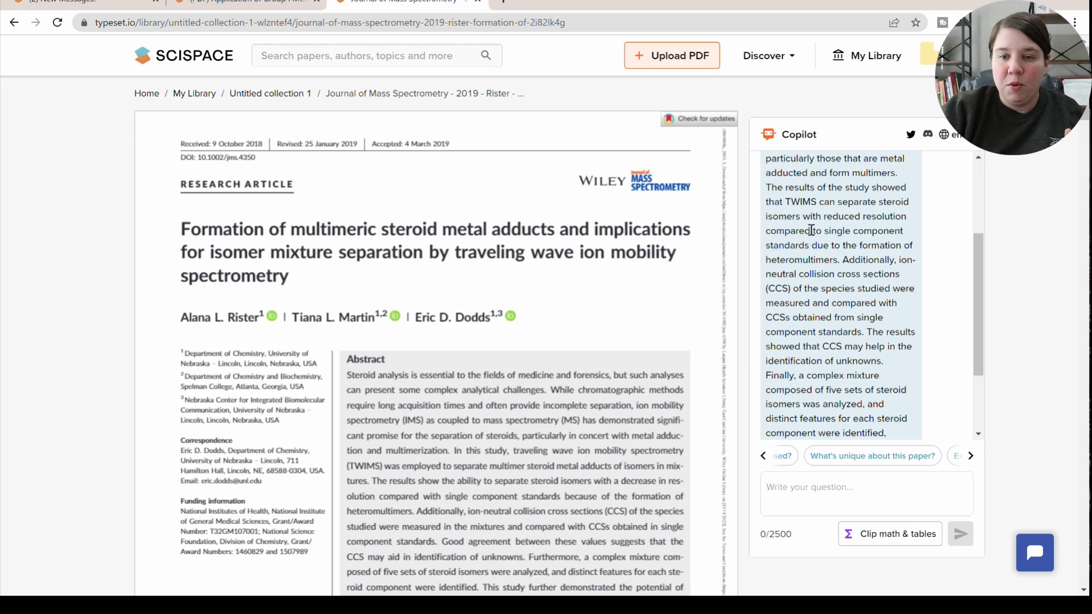
scroll(816, 239, "up", 1)
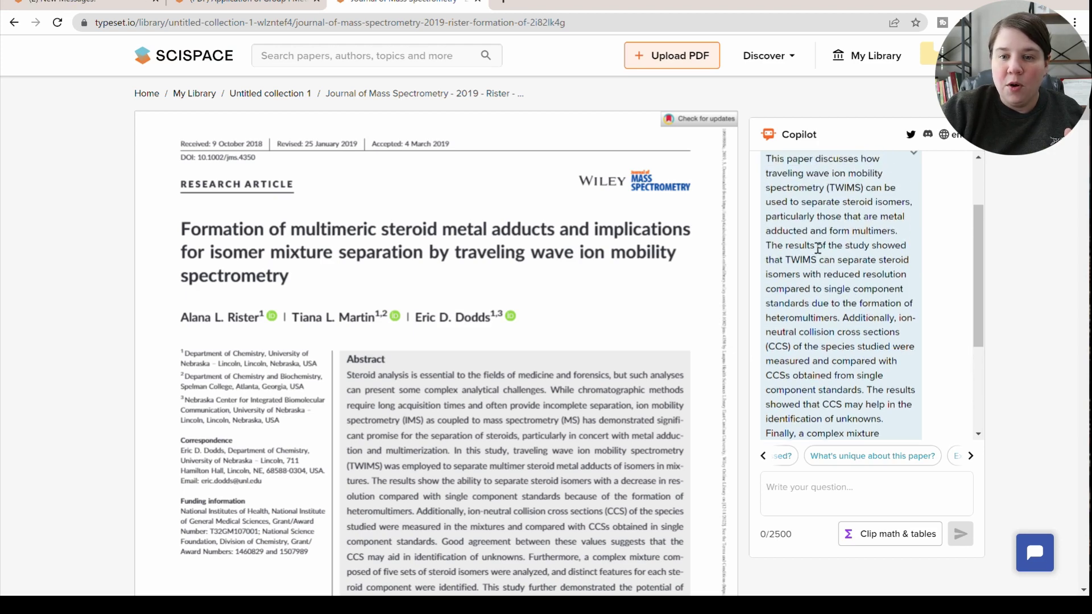
scroll(817, 248, "down", 2)
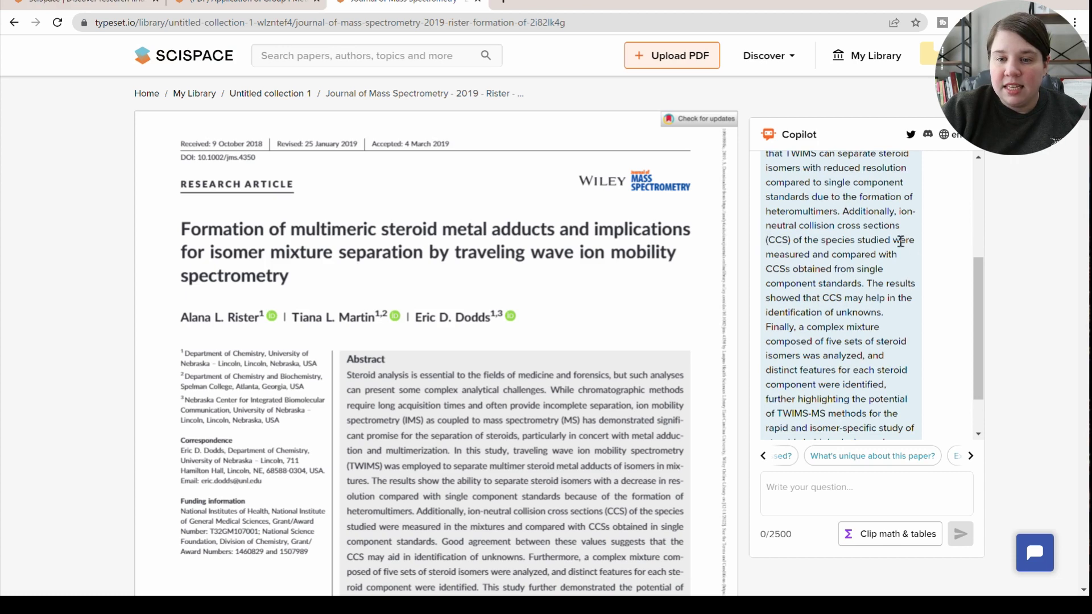
scroll(922, 241, "down", 1)
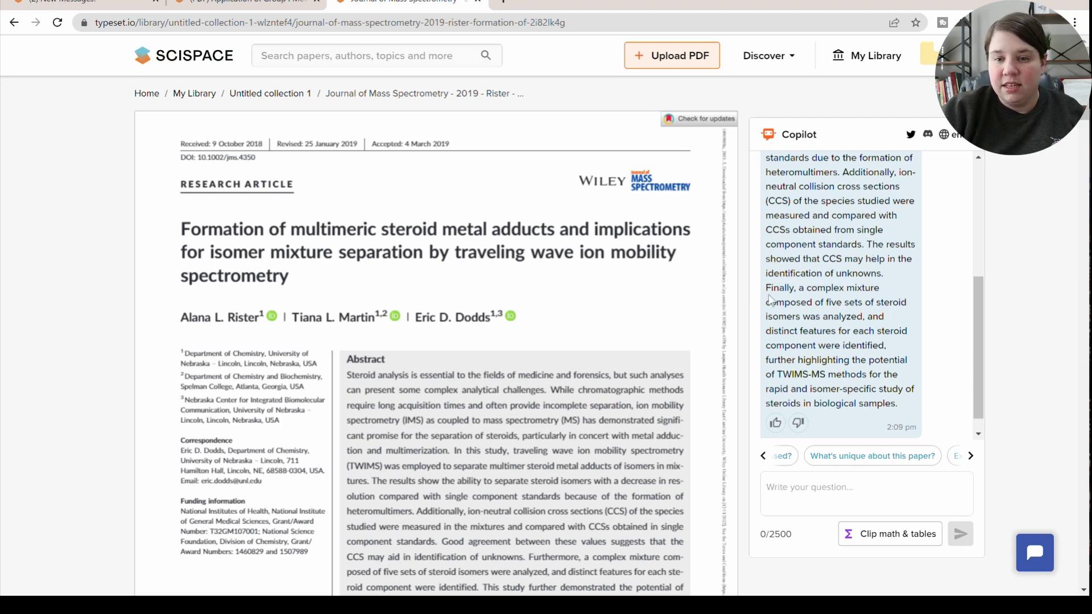
left_click_drag(817, 288, 892, 335)
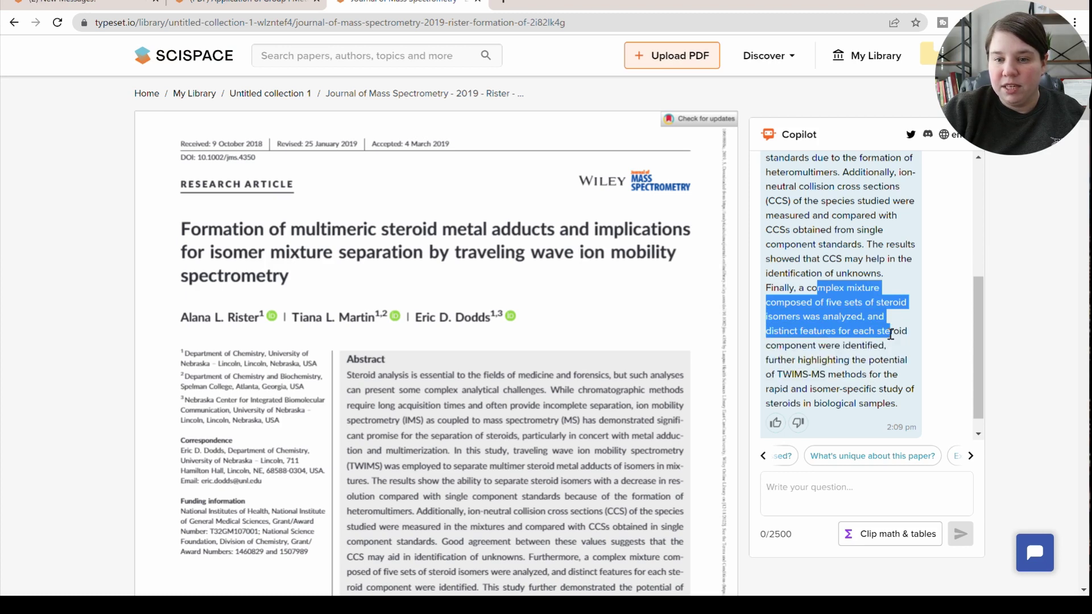
left_click(889, 360)
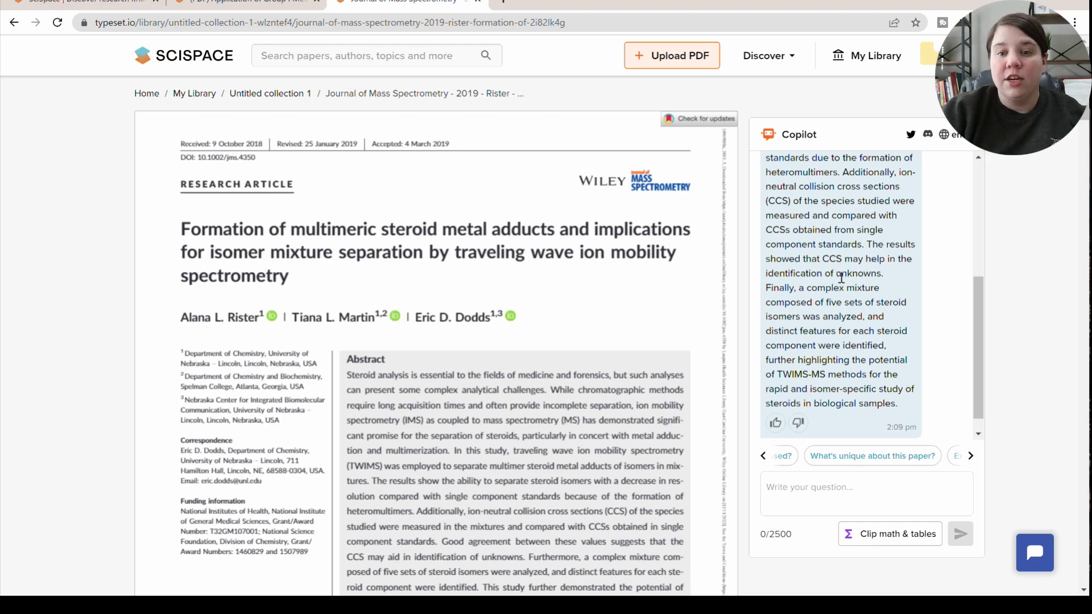
scroll(841, 277, "up", 2)
scroll(841, 277, "down", 3)
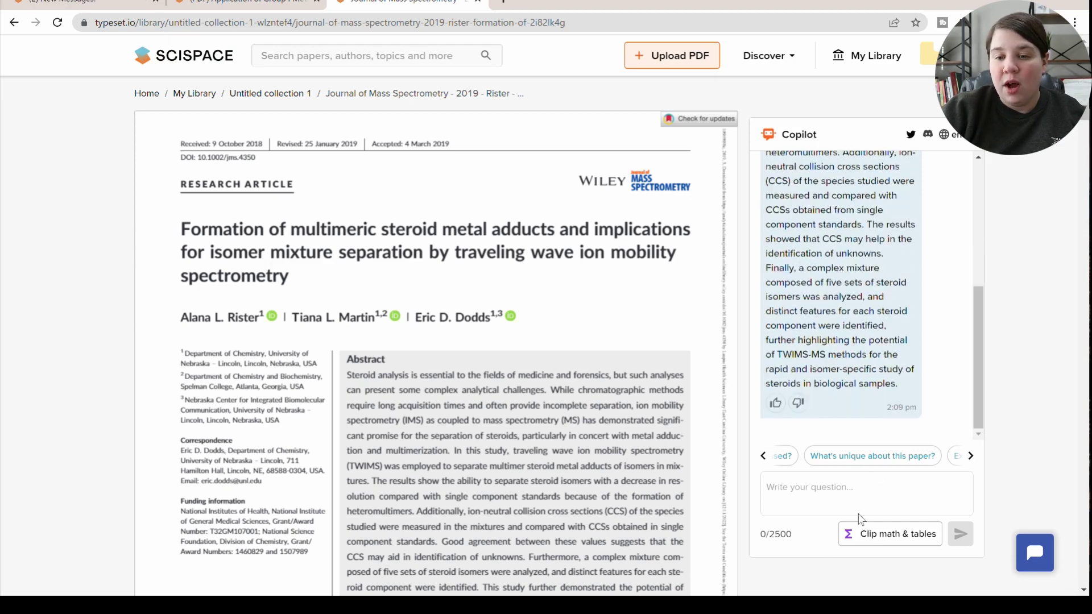
- Ask Copilot what is unique about this paper and highlight its steroid-isomer separation sentence
left_click(860, 455)
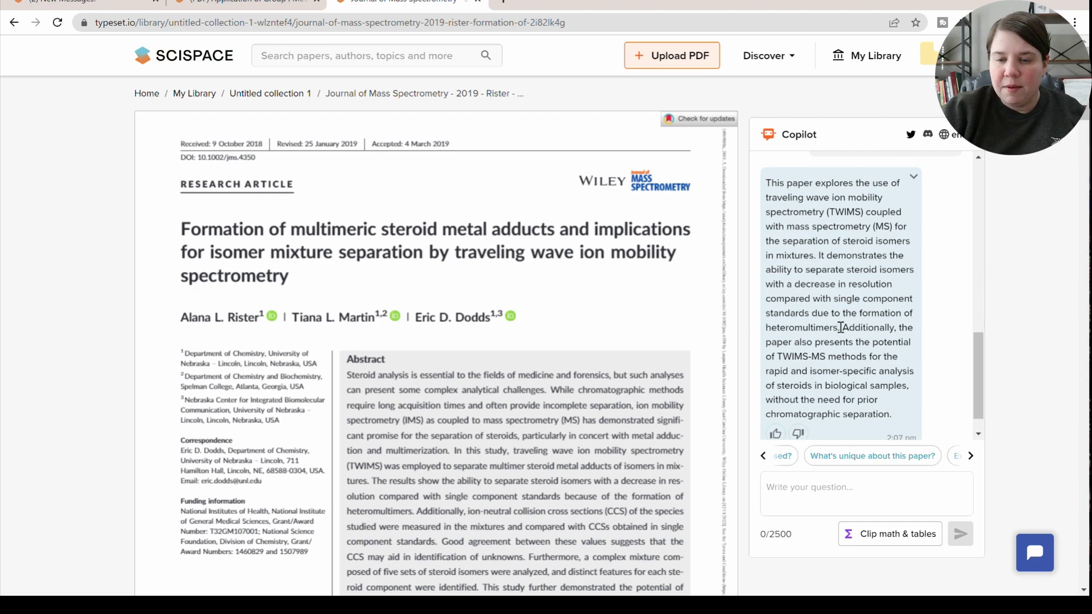
left_click_drag(841, 330, 818, 254)
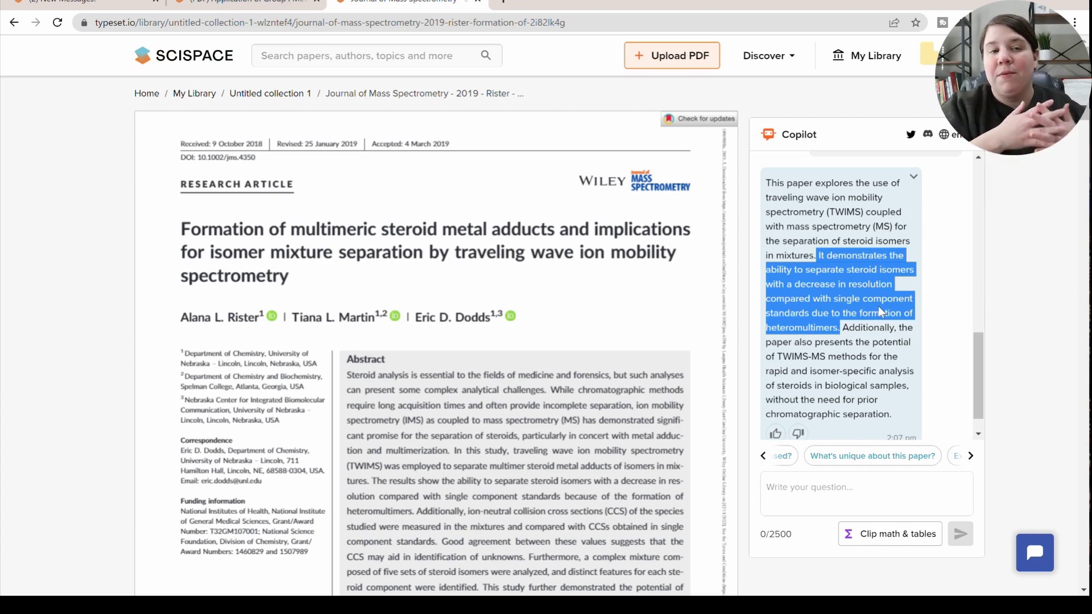
scroll(878, 306, "down", 1)
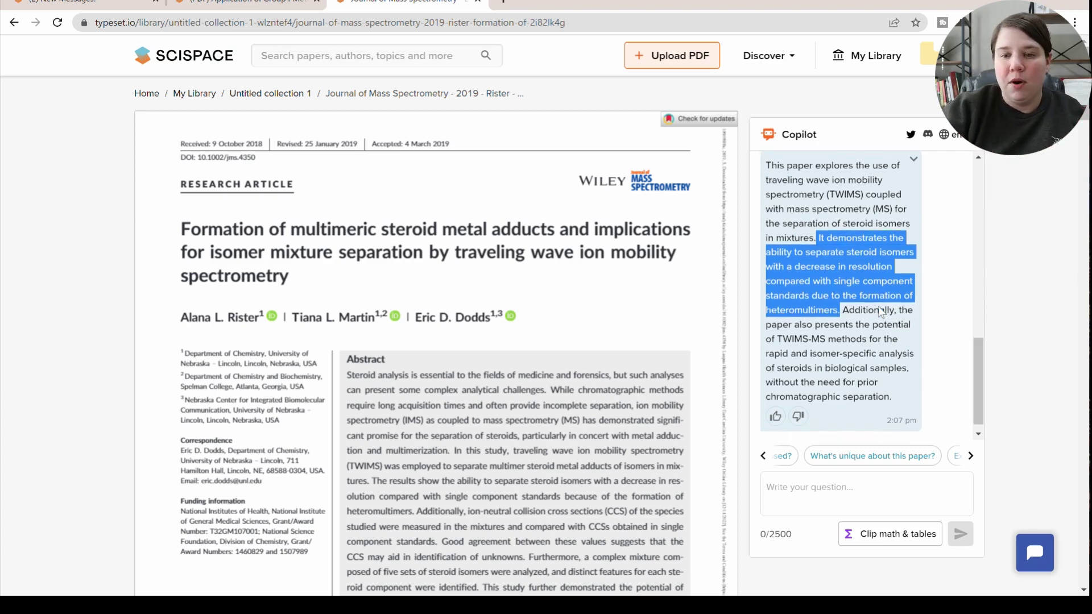
left_click(934, 387)
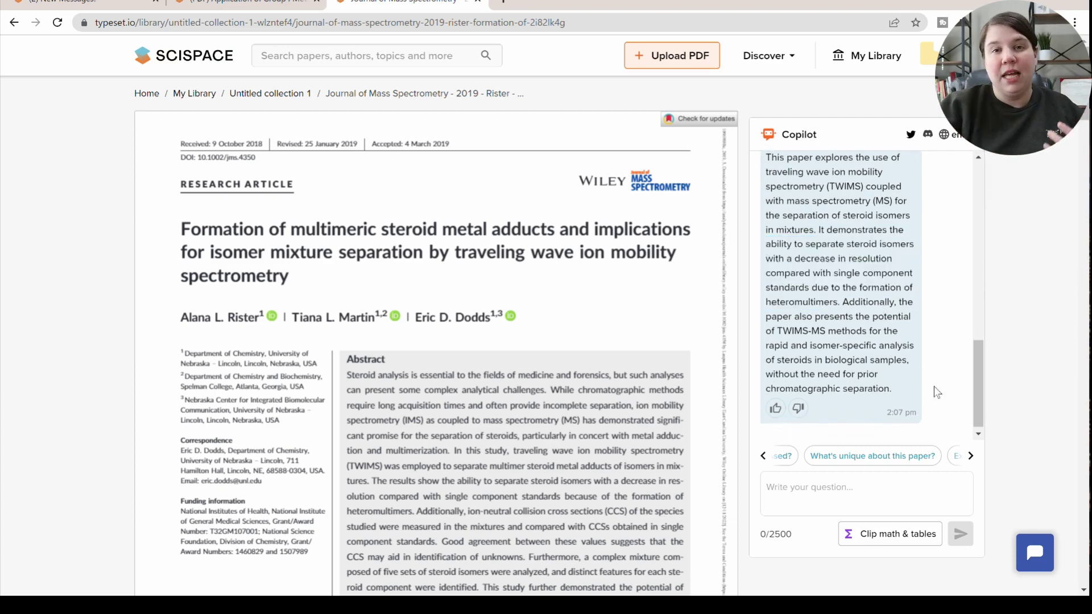
scroll(904, 241, "down", 5)
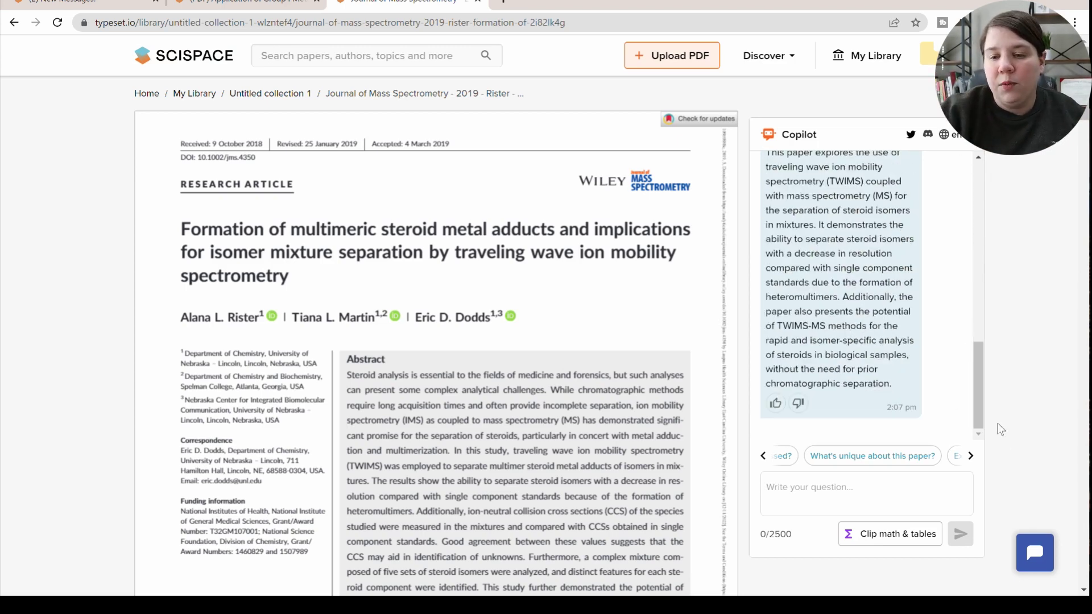
- Ask 'What does this paper conclude?' from the suggestions, then begin a new question
left_click(971, 457)
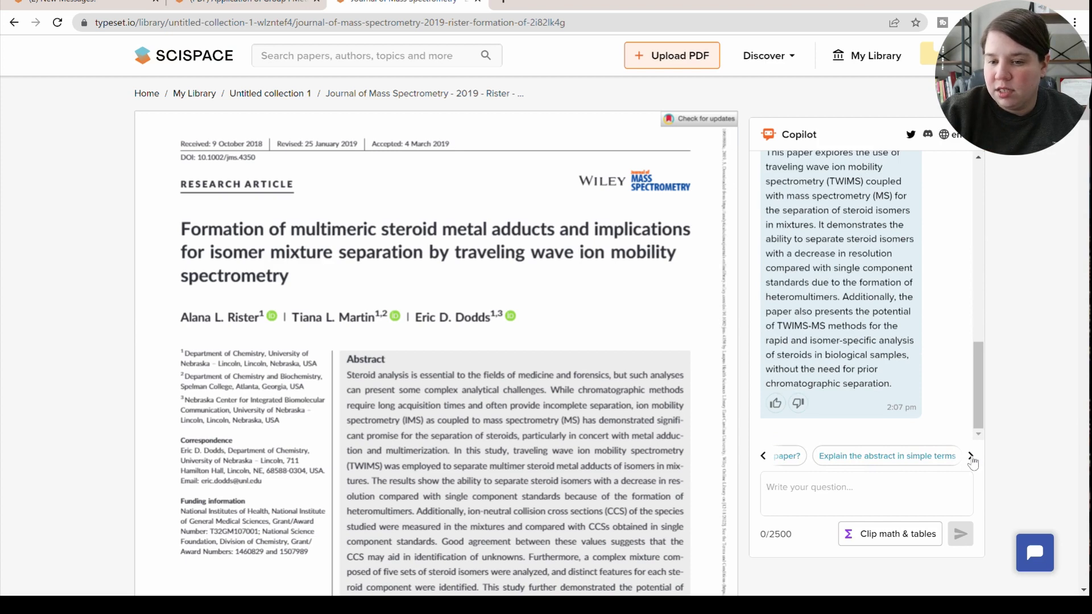
left_click(971, 458)
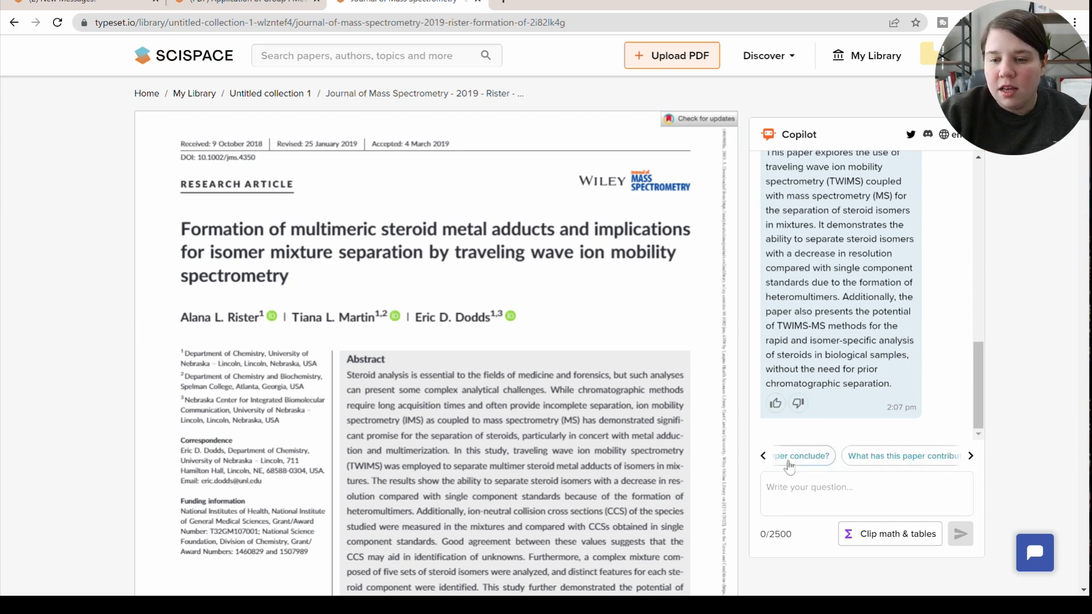
left_click(874, 456)
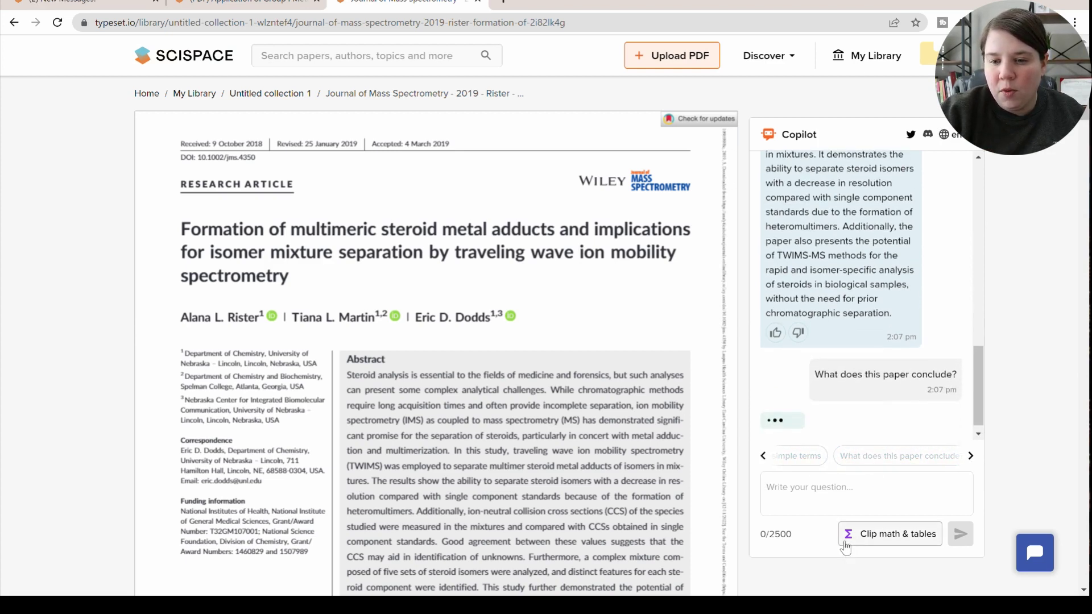
left_click(971, 458)
left_click(972, 457)
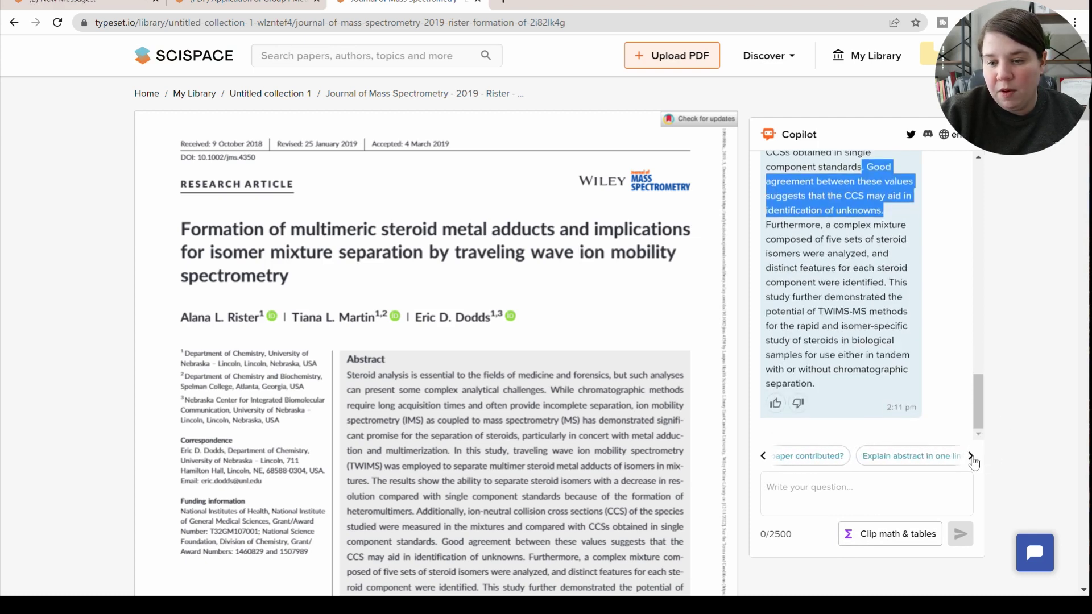
left_click(855, 493)
- Ask Copilot 'What are the limitations of this paper?' and expand its full answer
type("What are the limi")
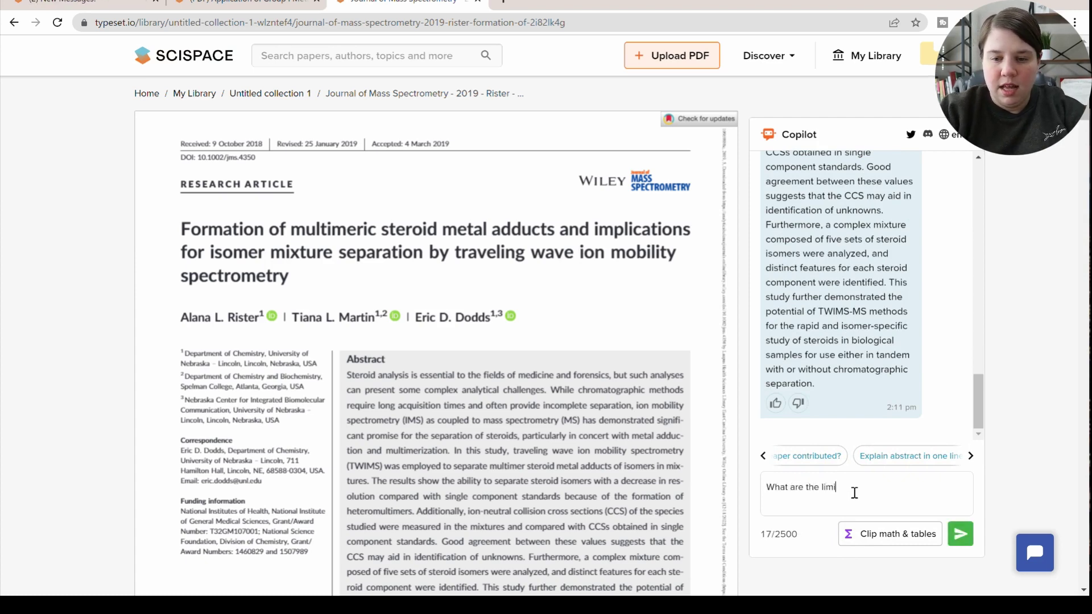
type("tations ")
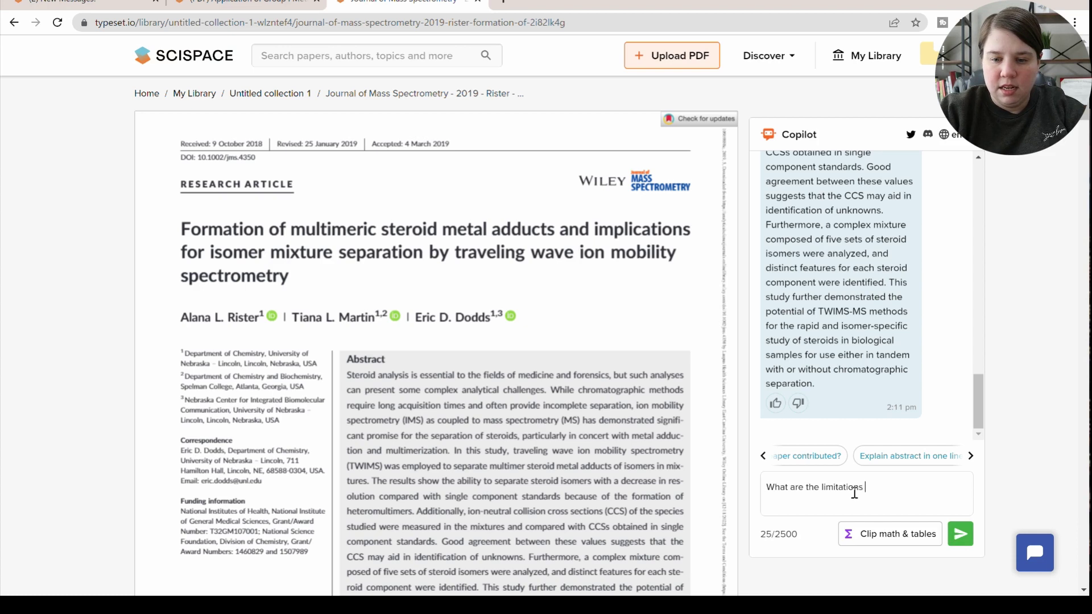
type("of this paper?")
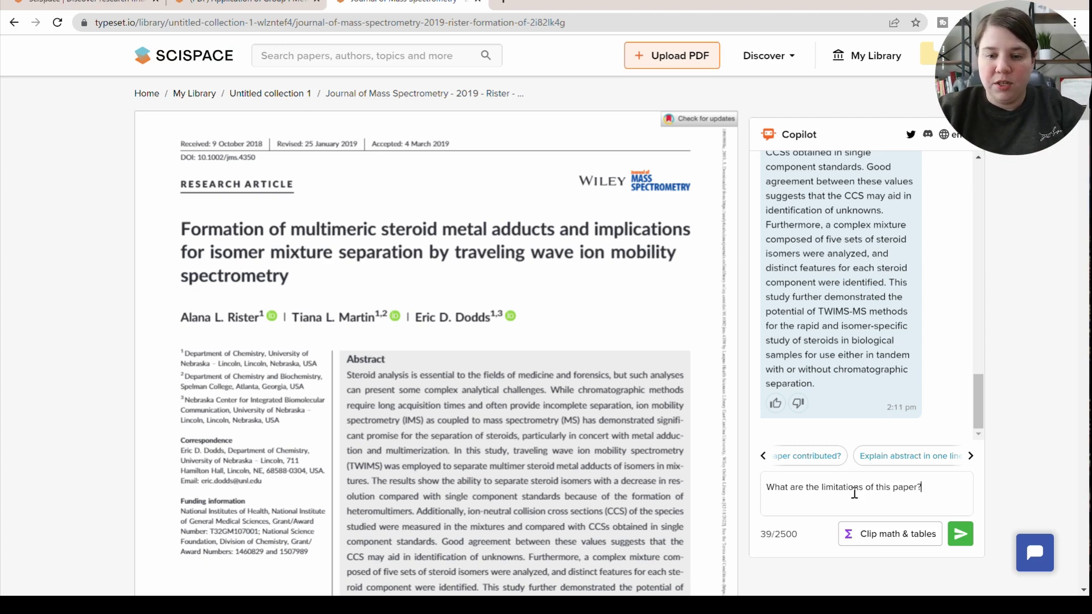
key("Return")
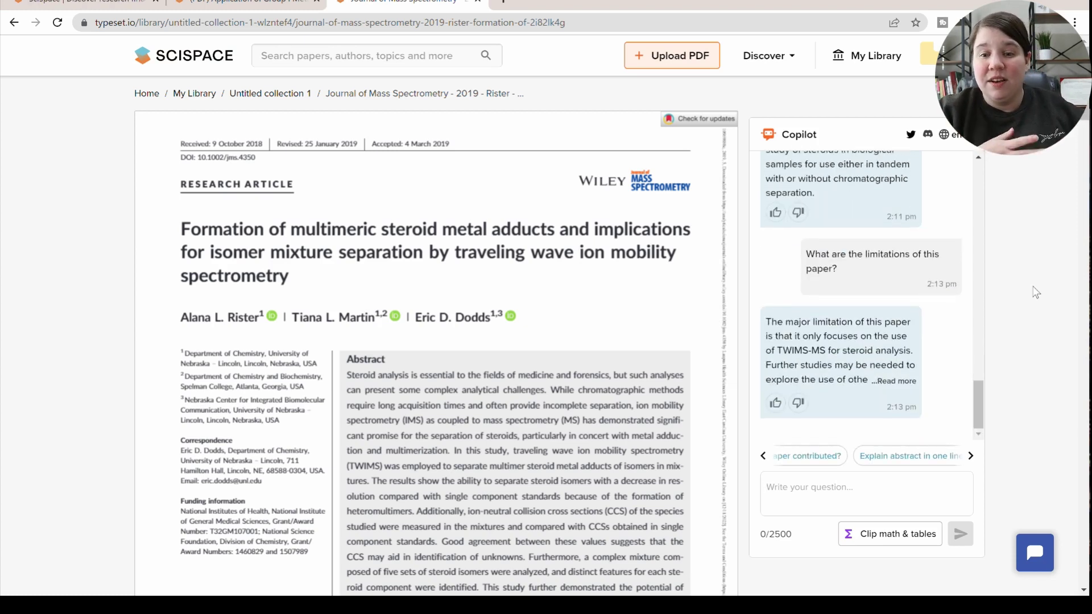
left_click(882, 382)
scroll(870, 375, "down", 1)
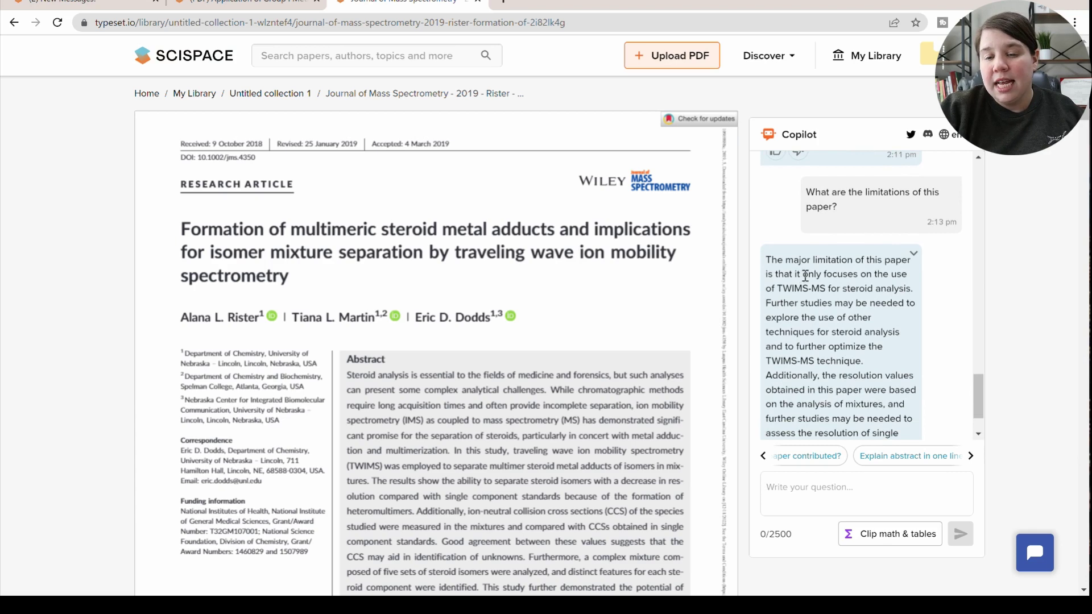
left_click_drag(805, 276, 884, 297)
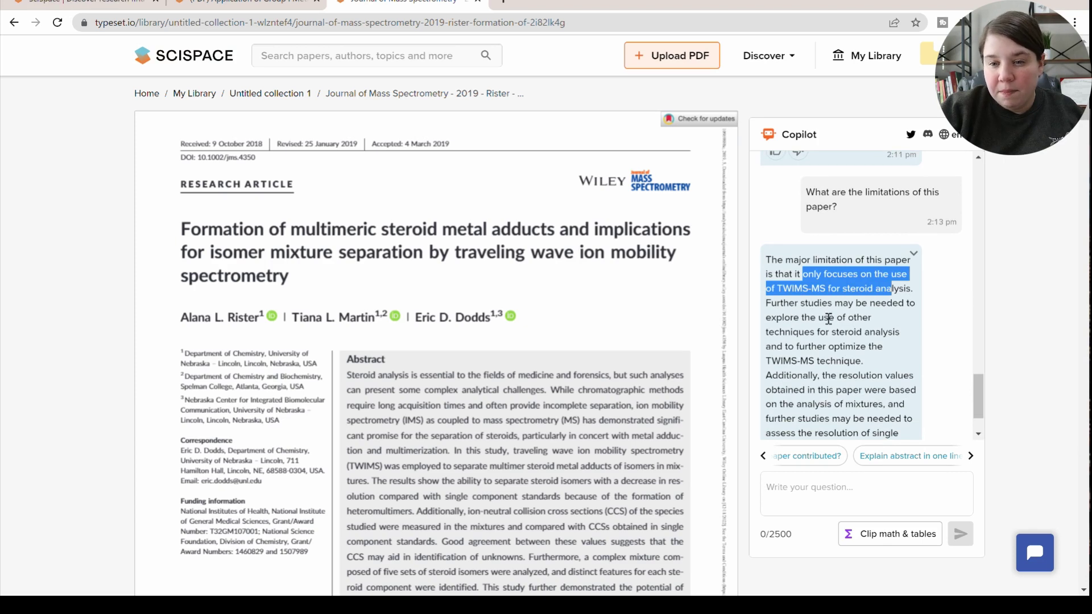
scroll(829, 319, "down", 2)
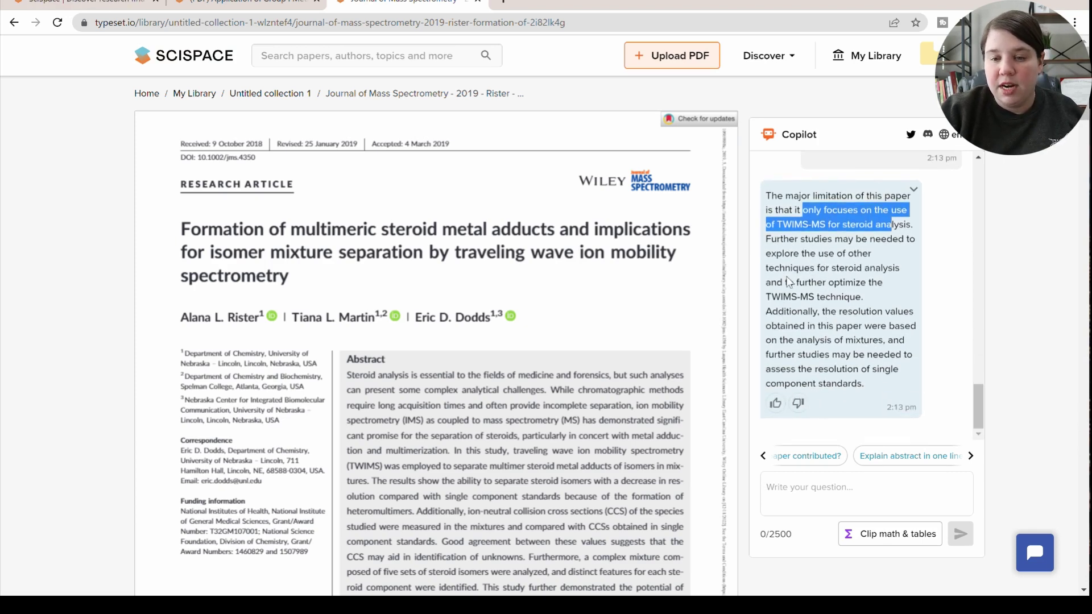
left_click_drag(789, 283, 868, 368)
left_click(868, 367)
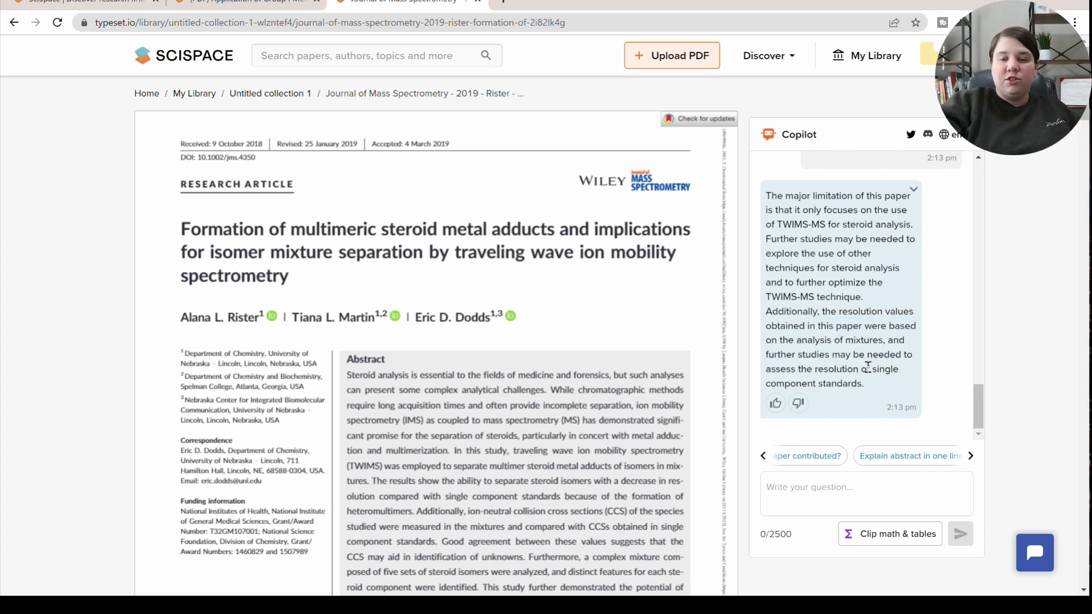
left_click_drag(766, 311, 873, 385)
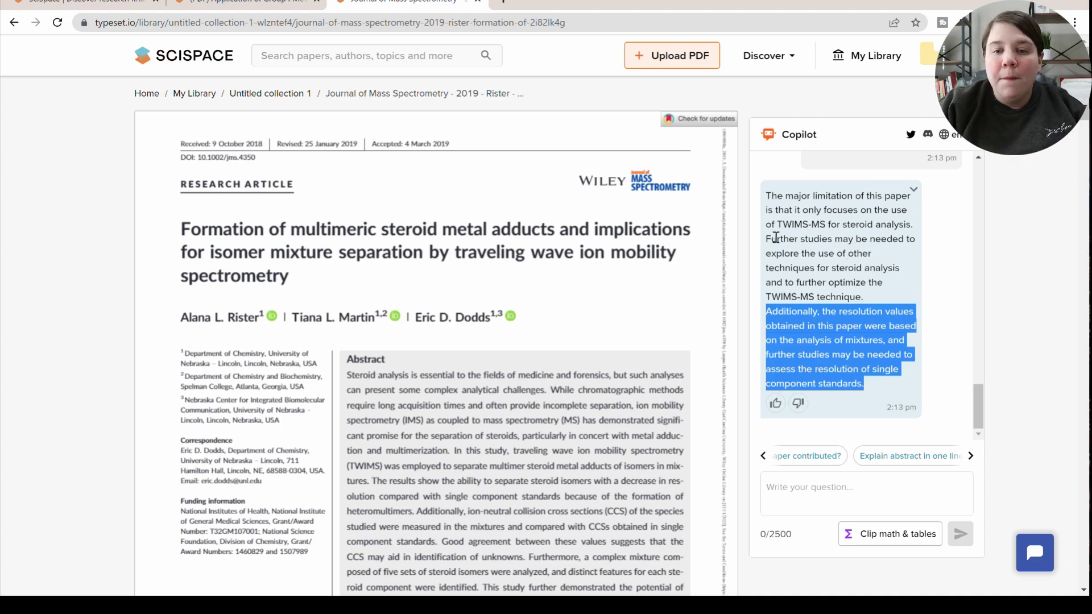
- Expand the paper to its full text and bring the page 435 acknowledgements into view
scroll(421, 423, "down", 15)
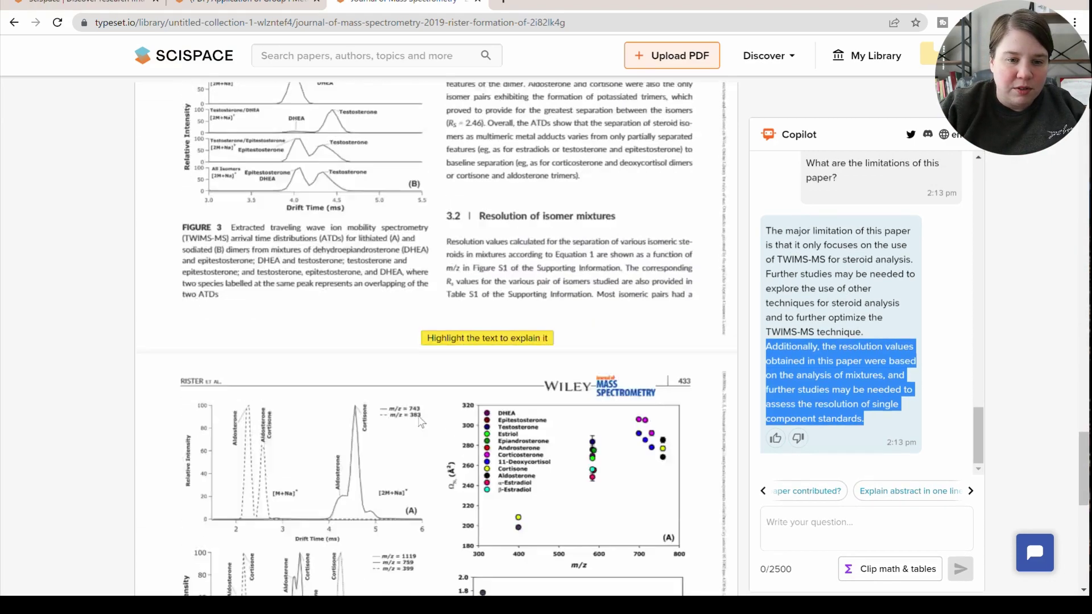
left_click(432, 507)
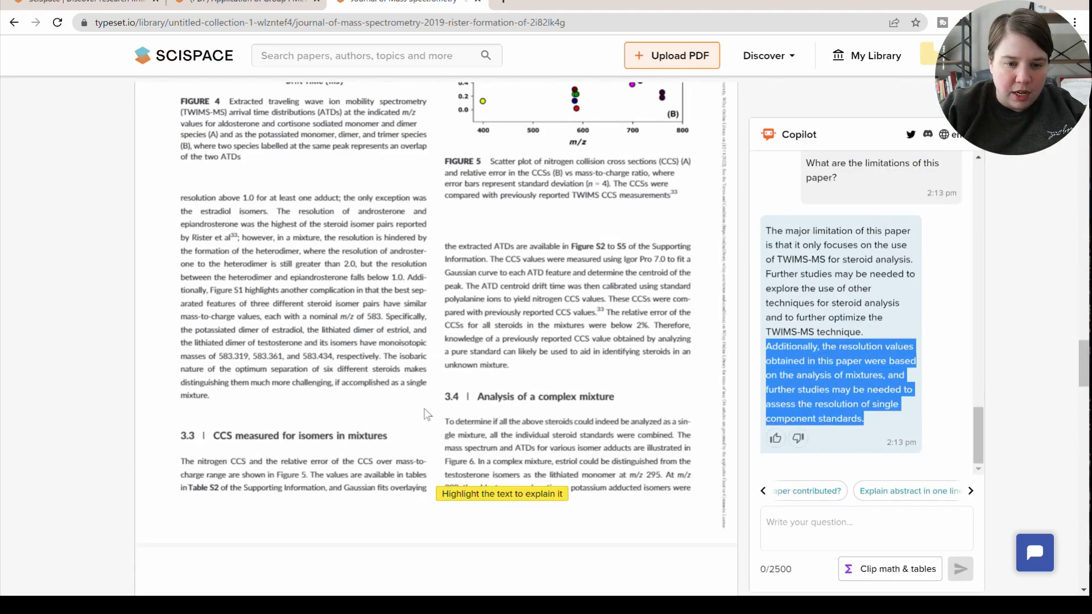
scroll(421, 313, "down", 10)
scroll(419, 310, "up", 3)
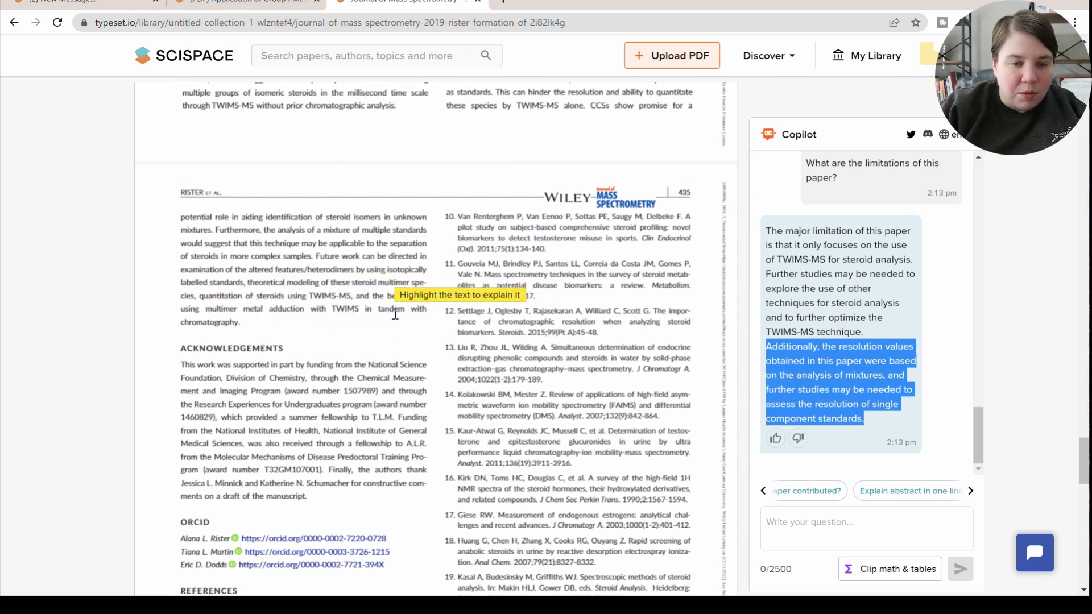
left_click(797, 286)
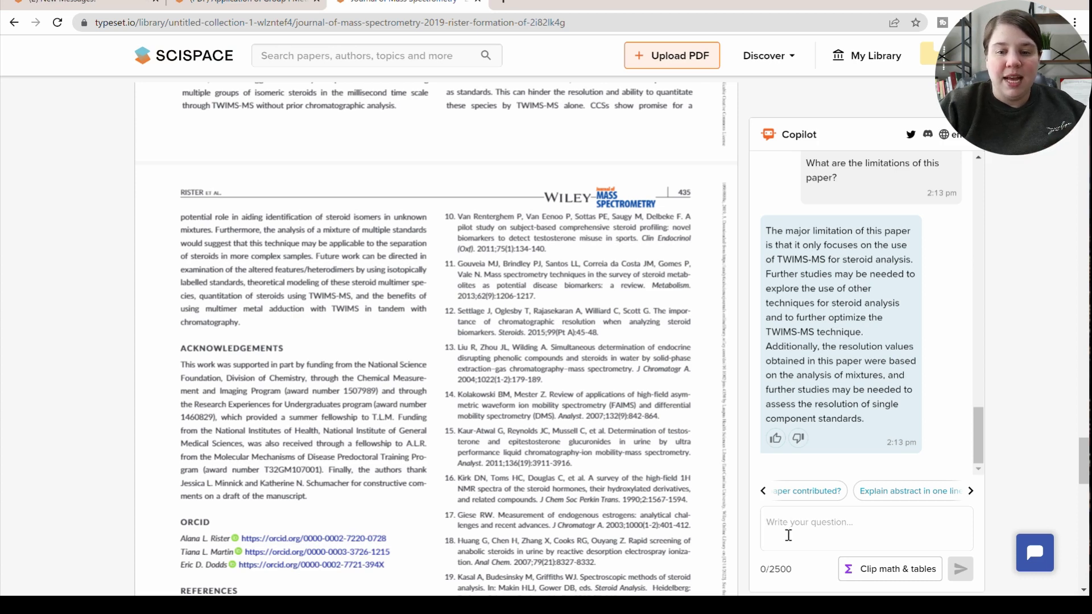
- Ask Copilot 'What is TWIMS-MS?' and expand its full explanation
type("What")
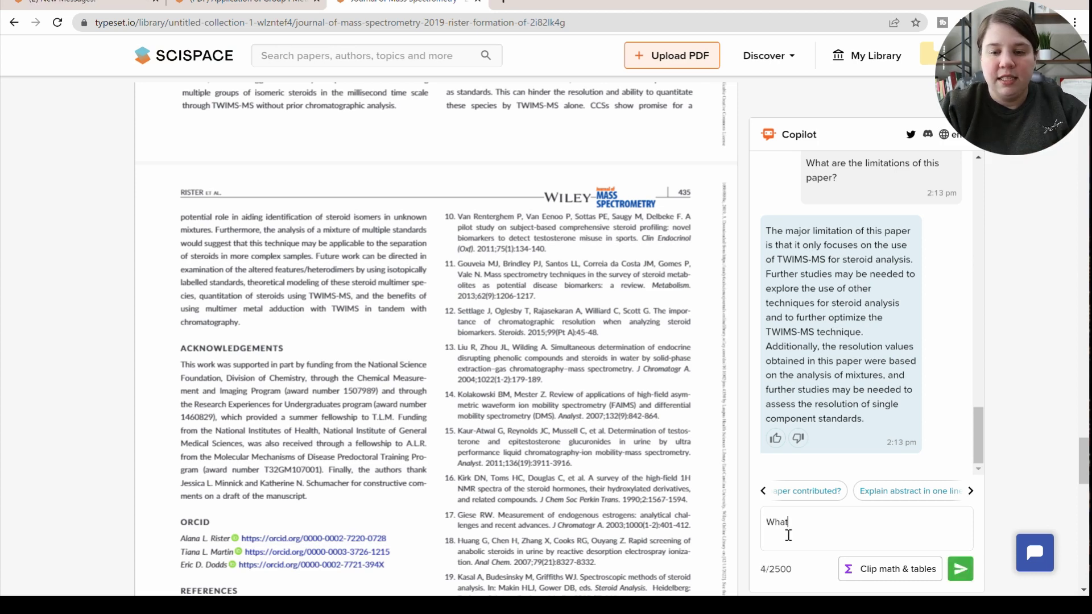
type(" is T")
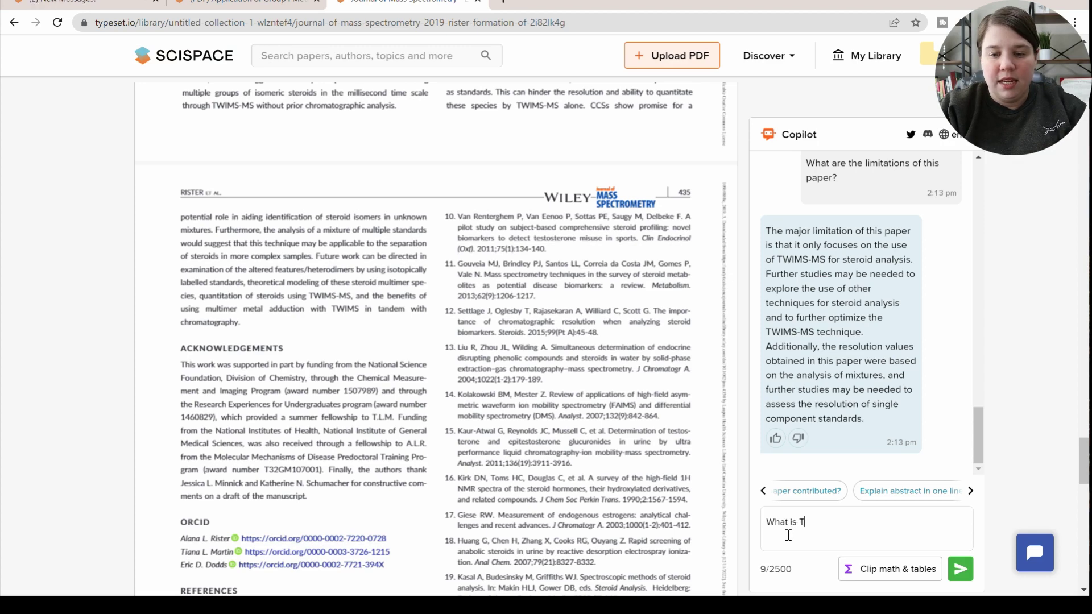
type("WIMS")
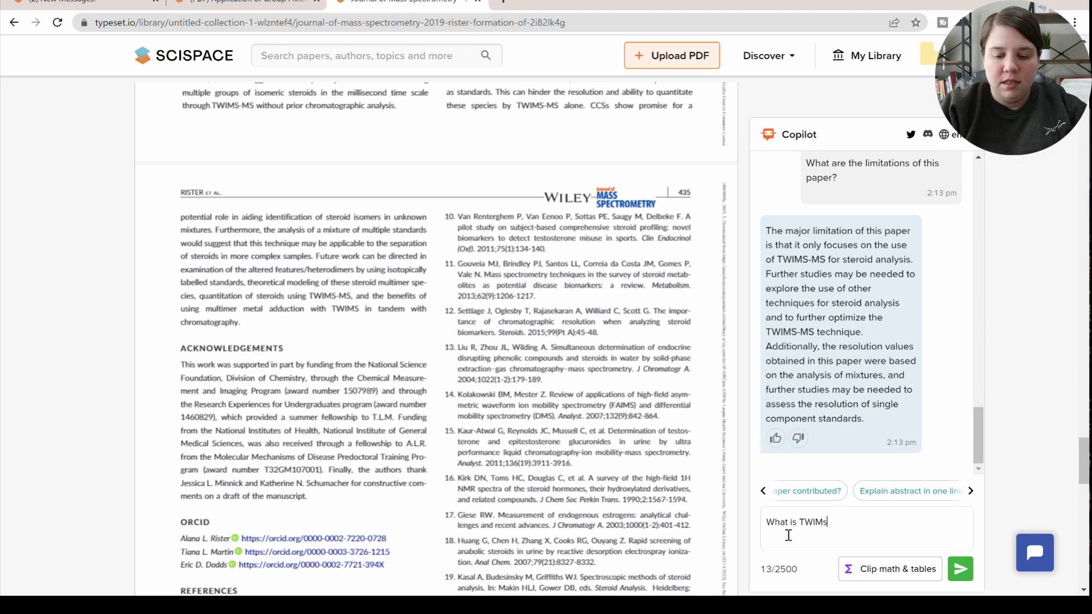
type("-MS?")
key("Return")
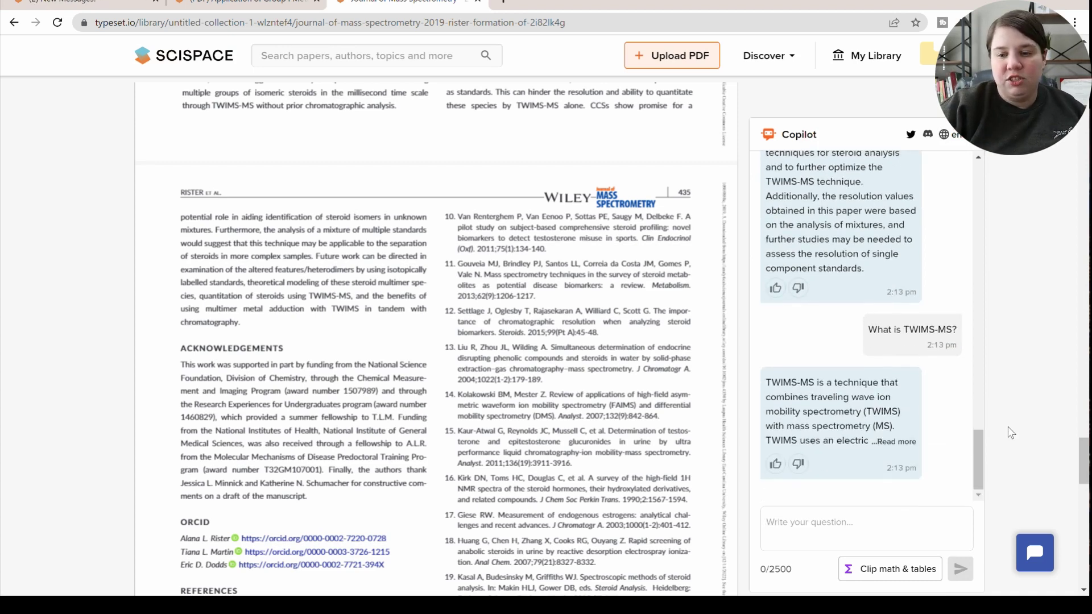
mouse_move(821, 379)
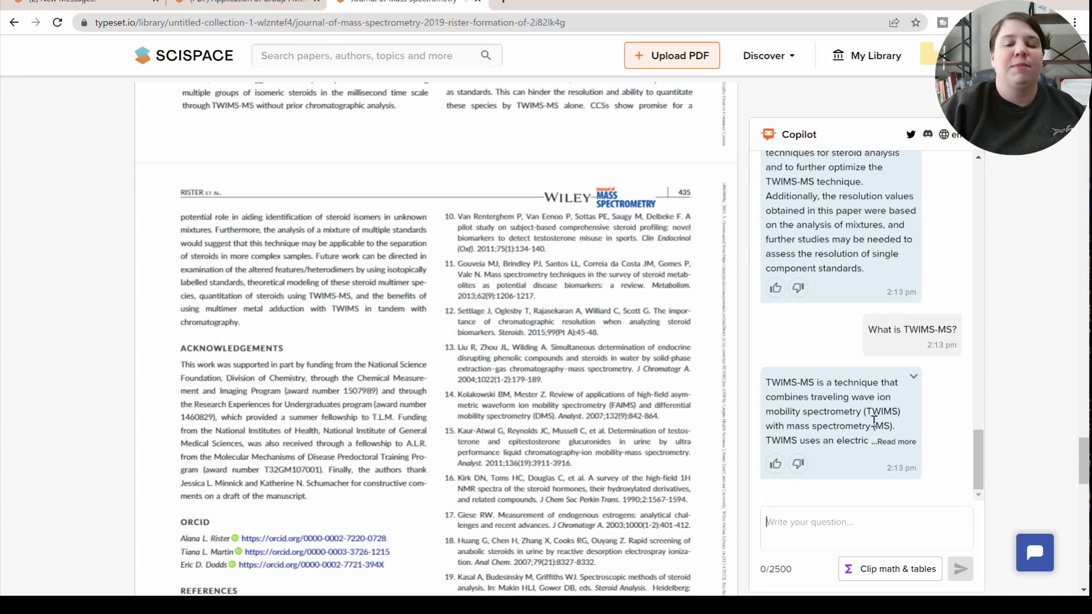
left_click(893, 442)
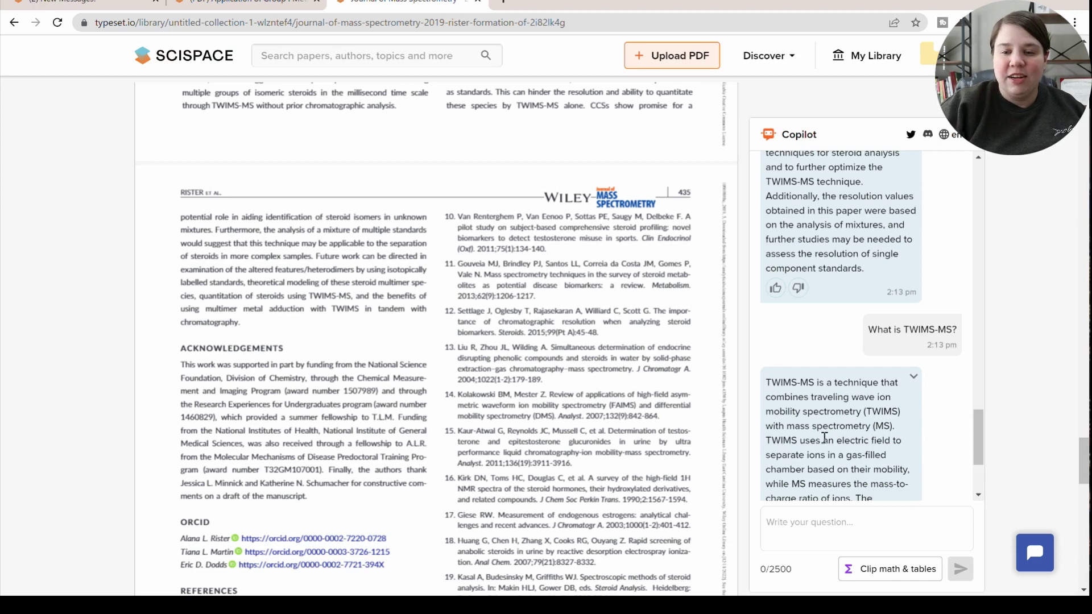
scroll(825, 438, "down", 2)
scroll(823, 375, "down", 1)
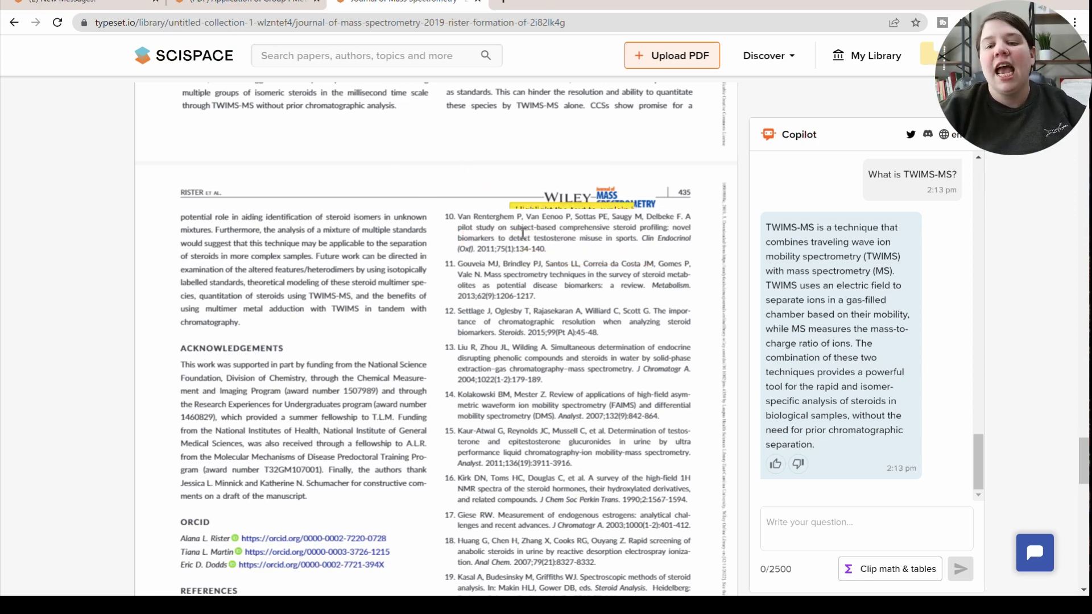
- Ask Copilot which solutions were used in this paper and expand the full answer
left_click(815, 527)
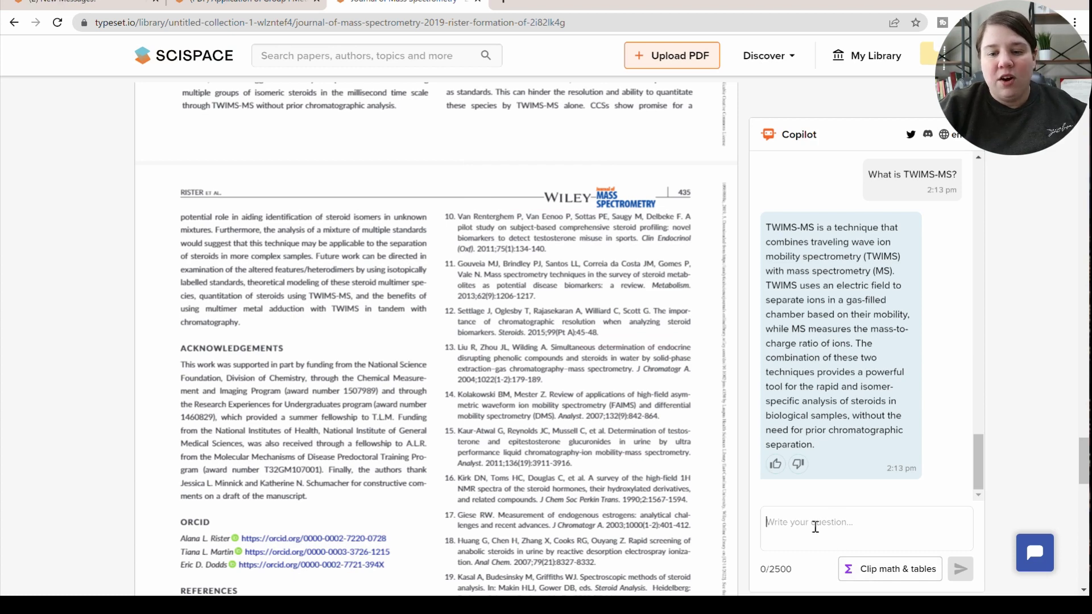
type("What solutions were")
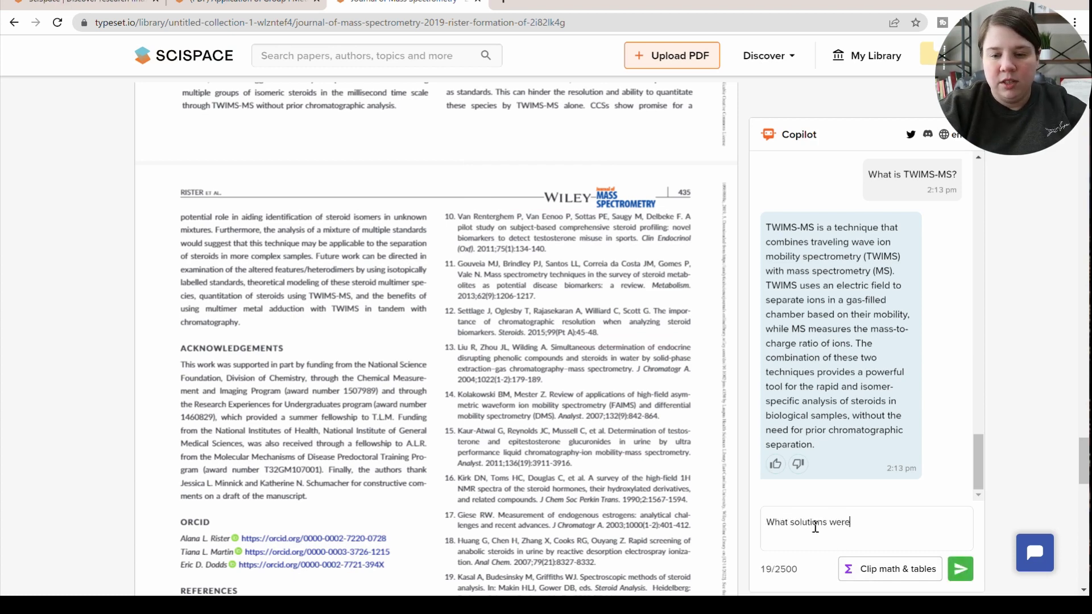
type(" wsed in thi")
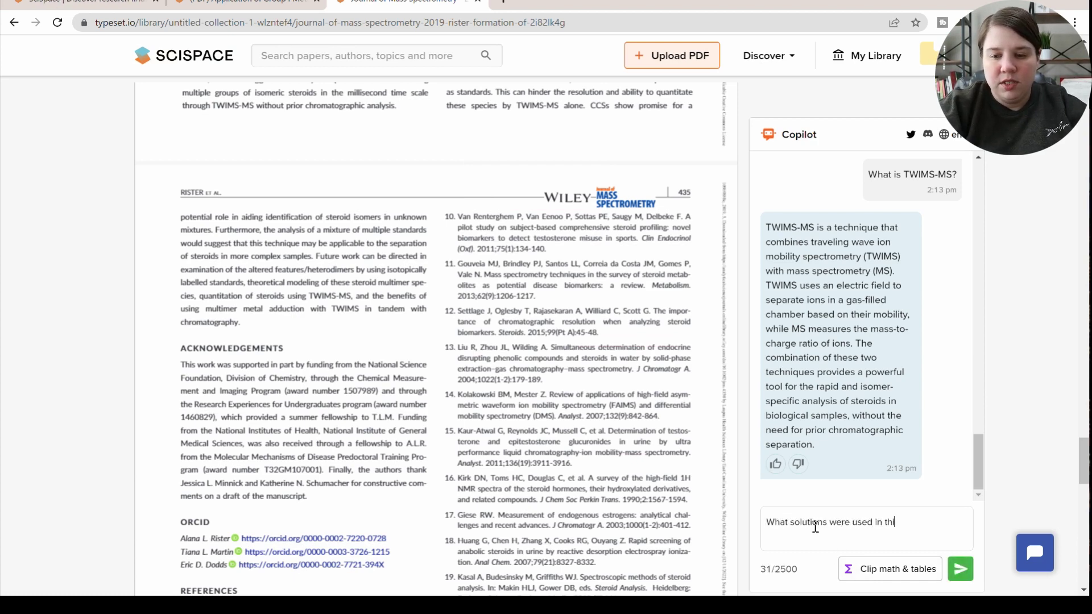
type("s paper?")
key("Return")
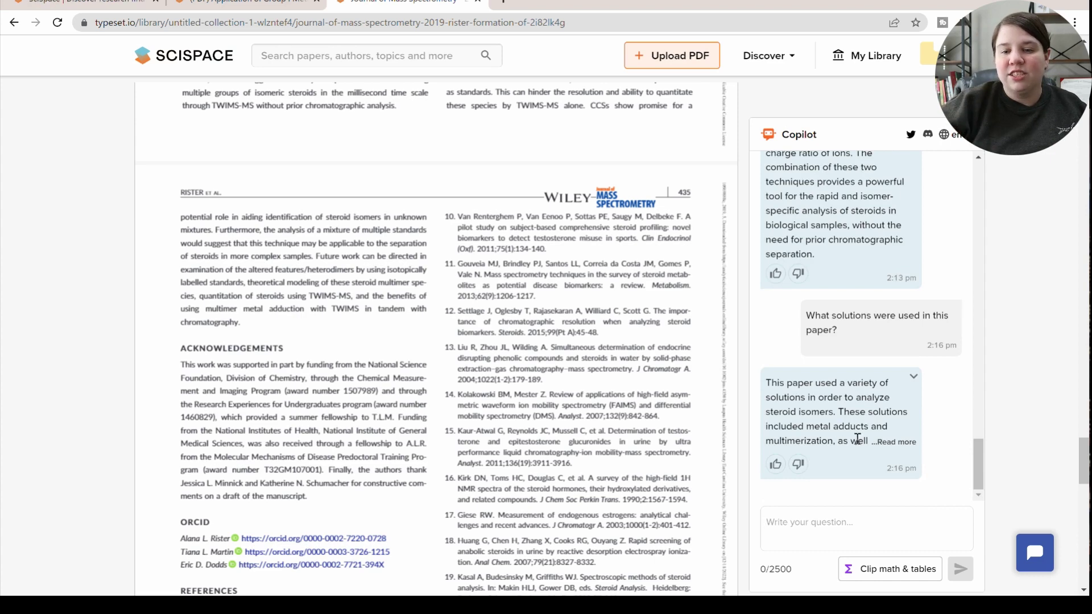
left_click(903, 444)
scroll(891, 437, "down", 2)
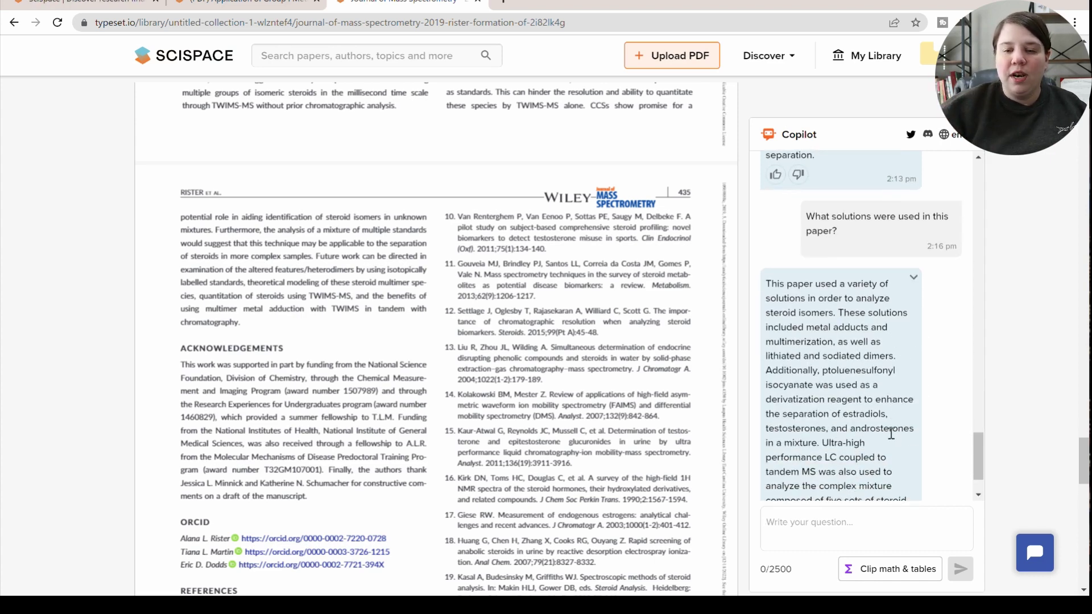
scroll(891, 434, "down", 2)
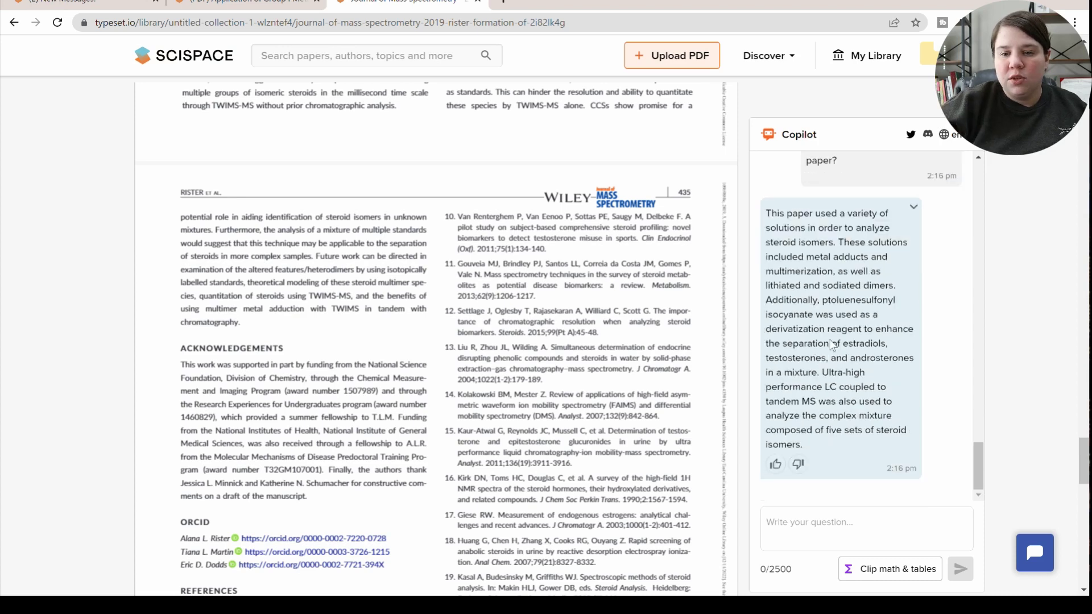
- Ask 'What mixtures were used in this paper?' and highlight the adduct and complex-mixture mentions
left_click(813, 517)
type("What mixture")
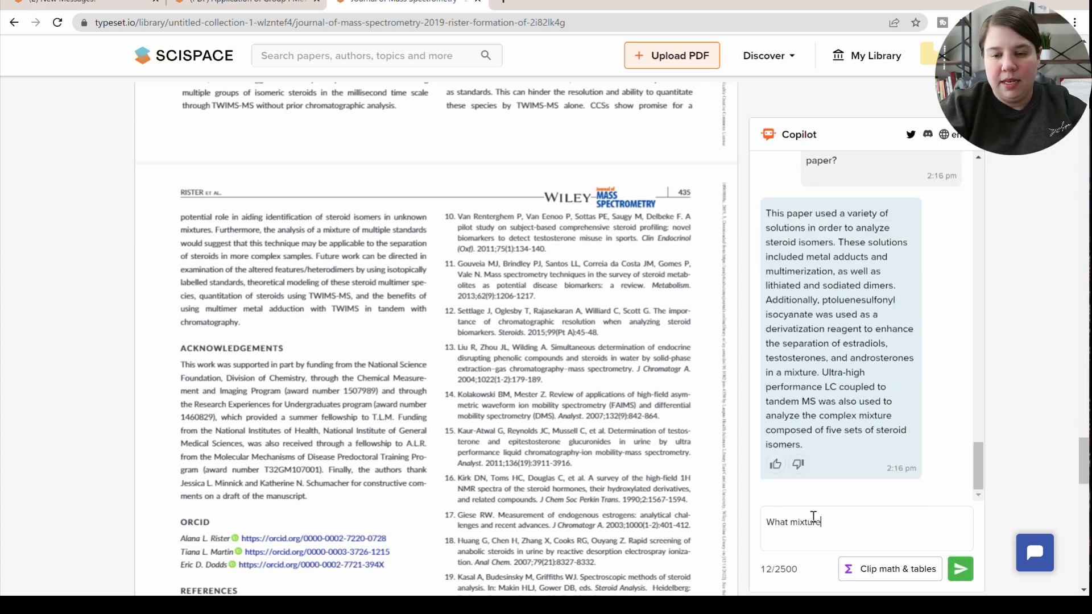
type("s were used ")
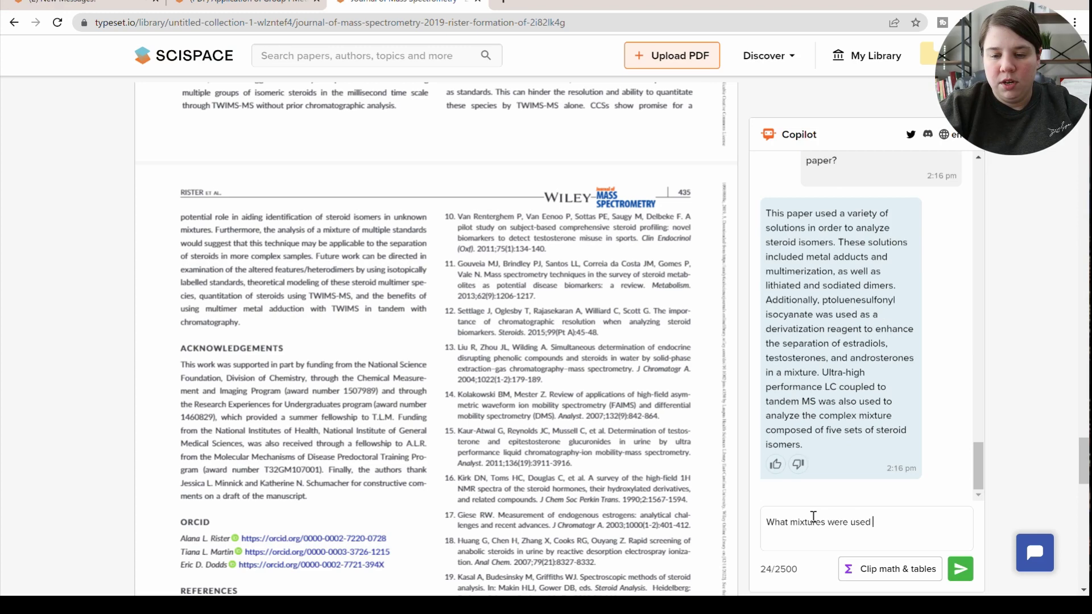
type("int this")
key("BackSpace")
key("BackSpace")
key("BackSpace")
type("this paper?")
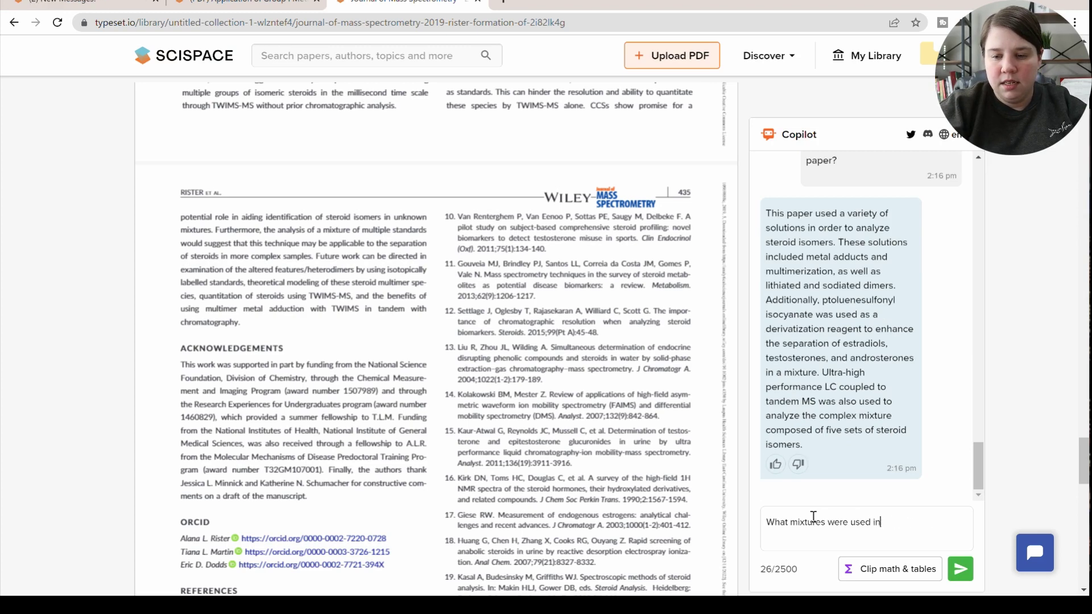
key("Return")
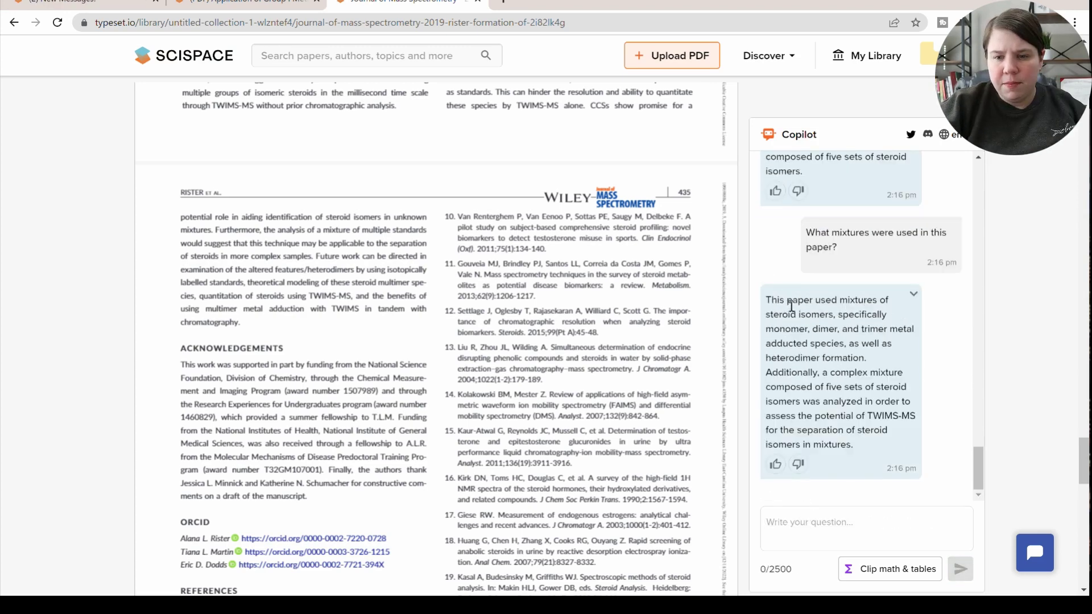
left_click_drag(789, 314, 876, 363)
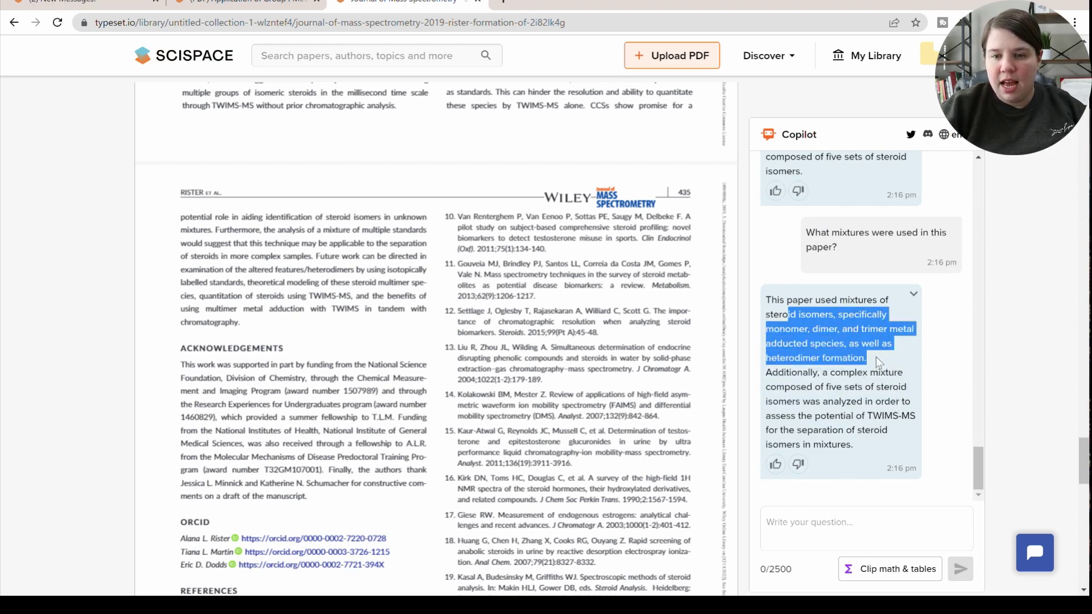
left_click_drag(794, 358, 842, 360)
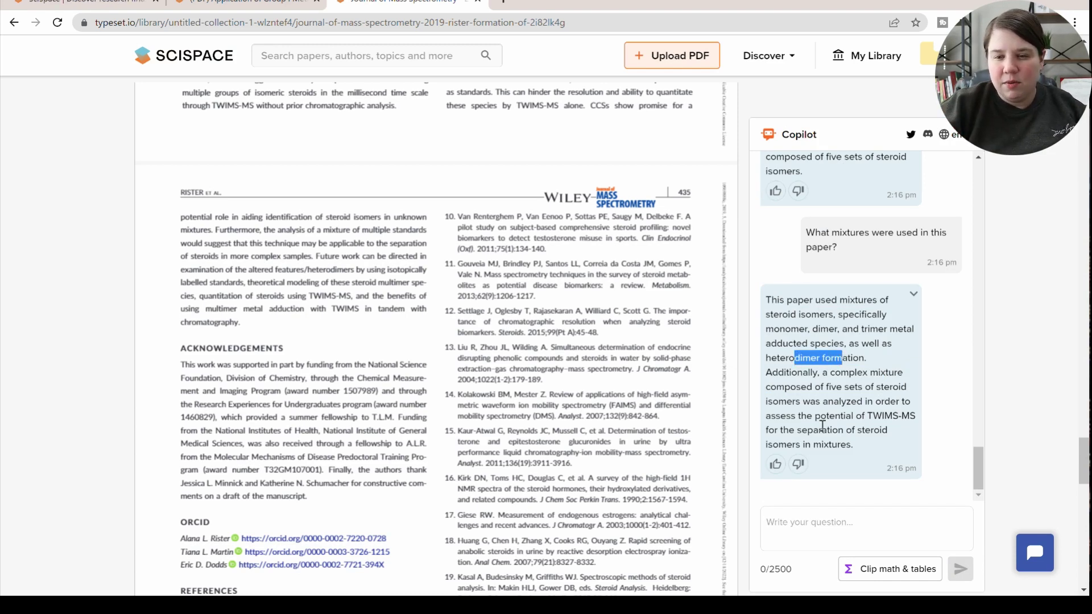
left_click_drag(773, 372, 868, 439)
left_click(868, 439)
scroll(656, 531, "up", 5)
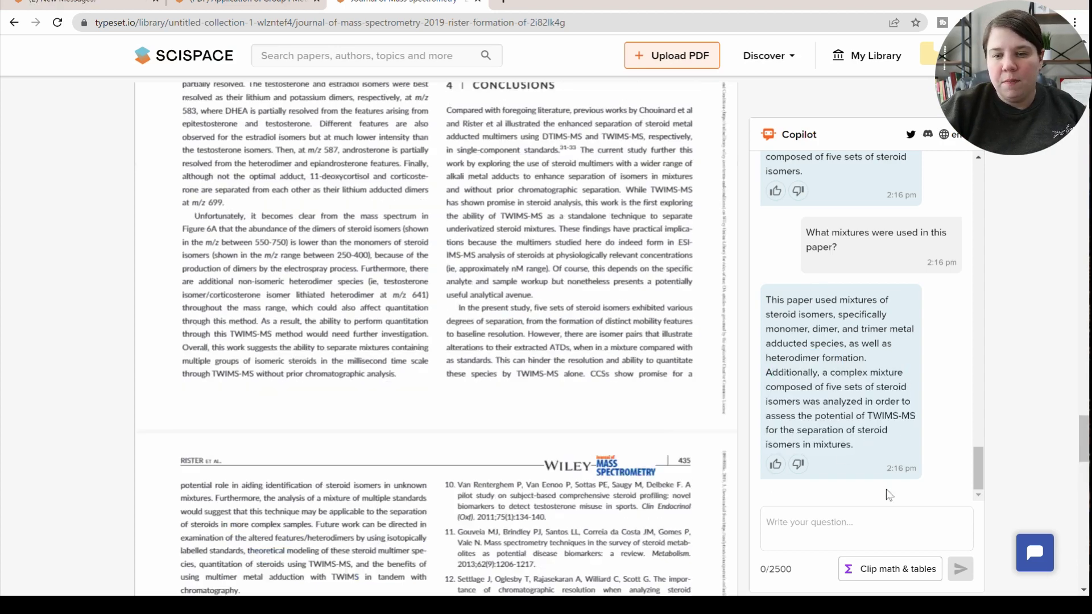
left_click(816, 525)
- Ask Copilot 'What approaches were used in this paper?' and read its opening sentences
type("Wh")
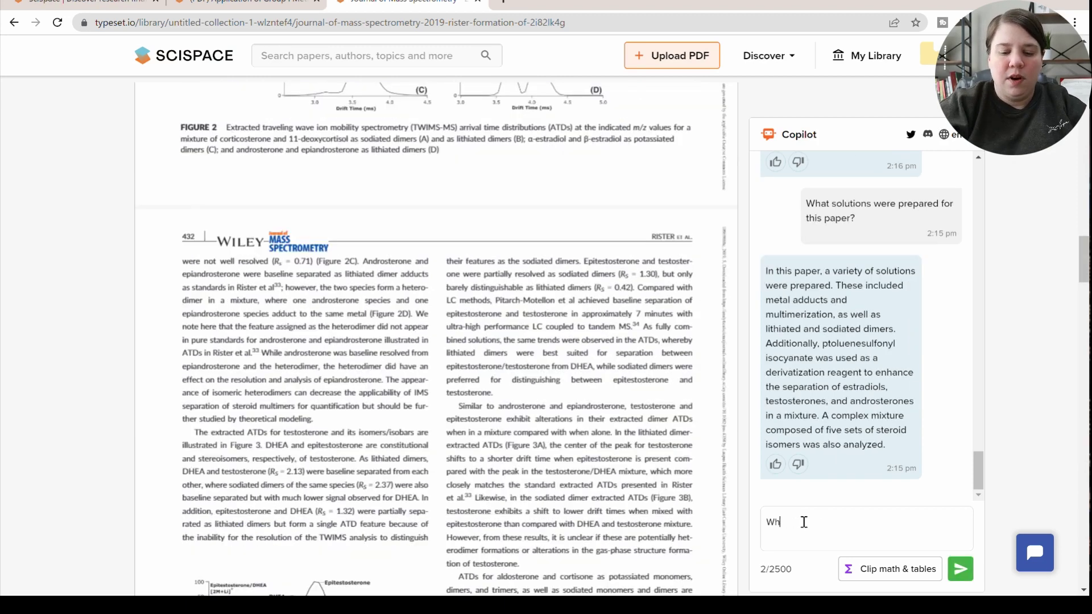
type("at app")
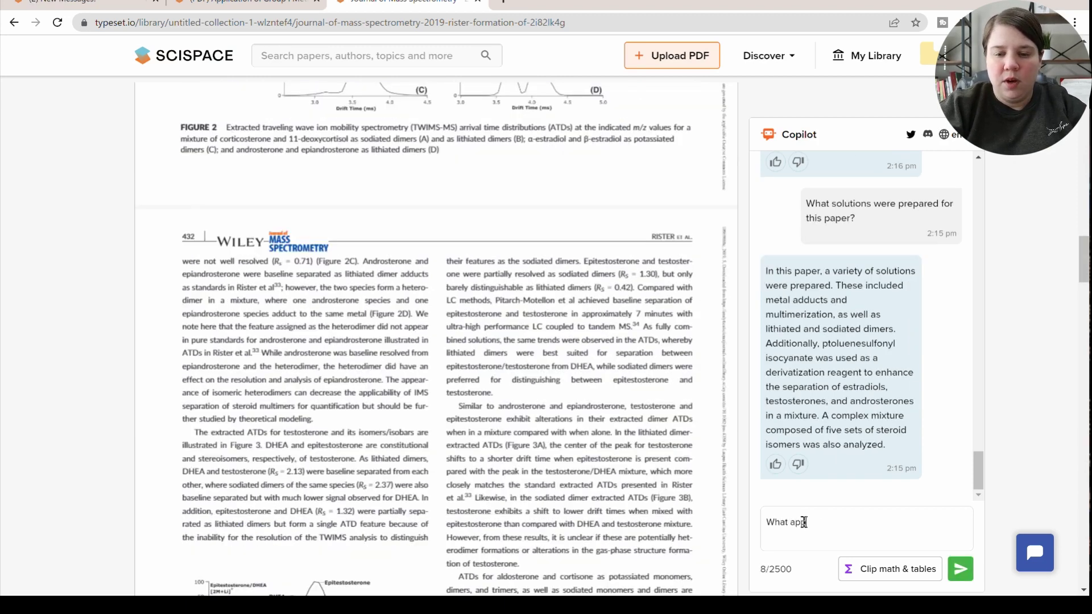
type("roaches were use")
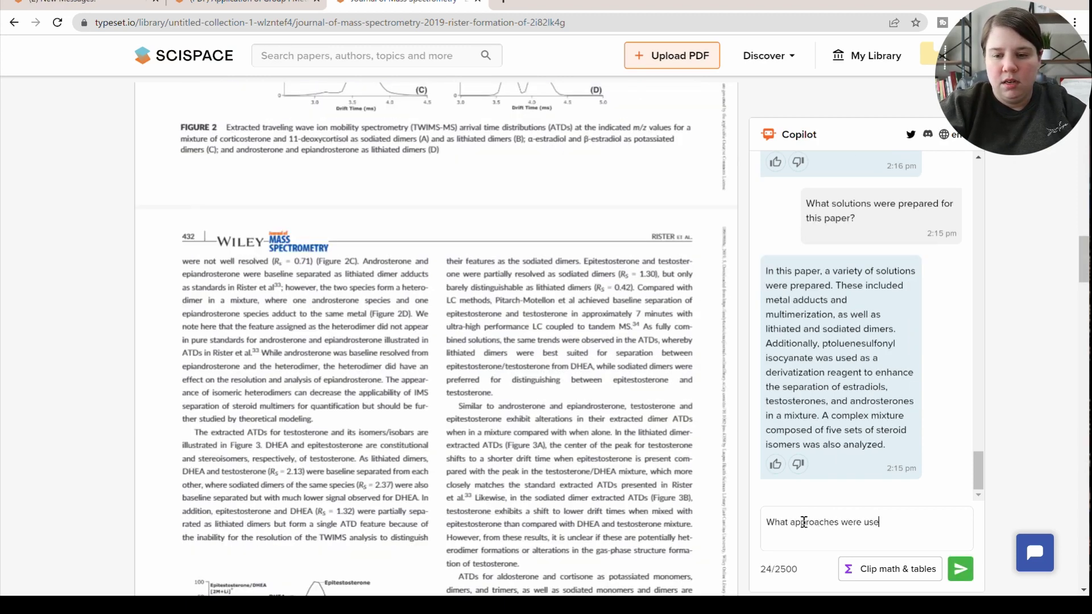
type("d in this paper?")
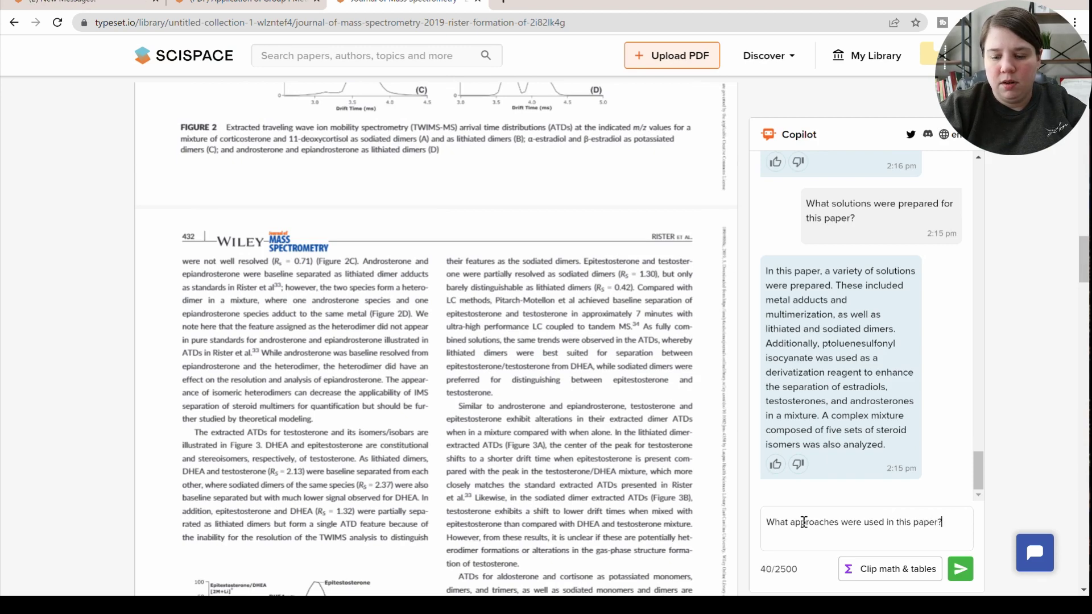
key("Return")
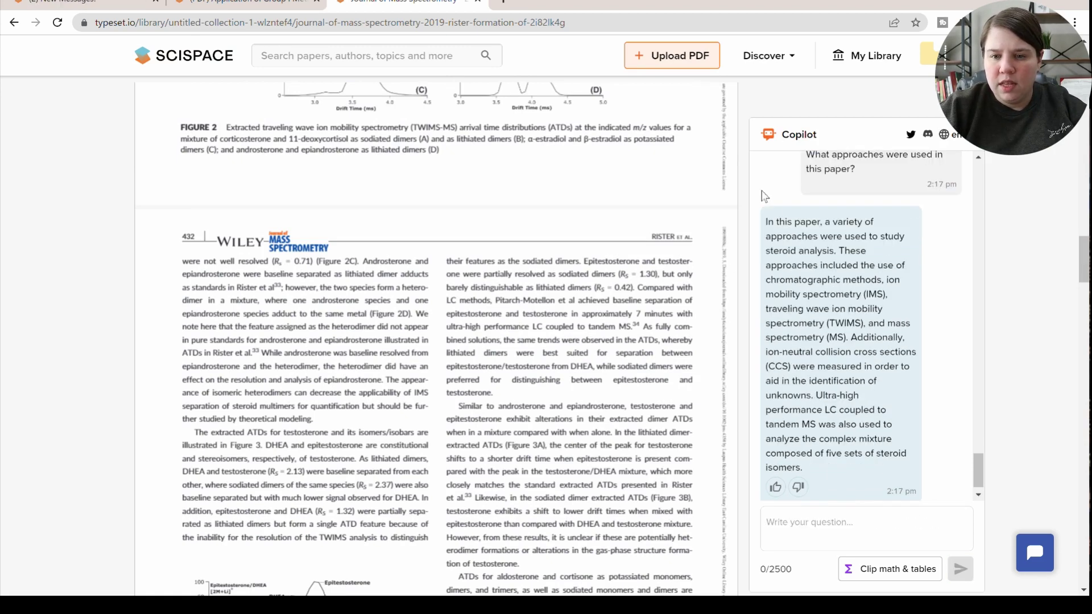
left_click_drag(766, 221, 845, 438)
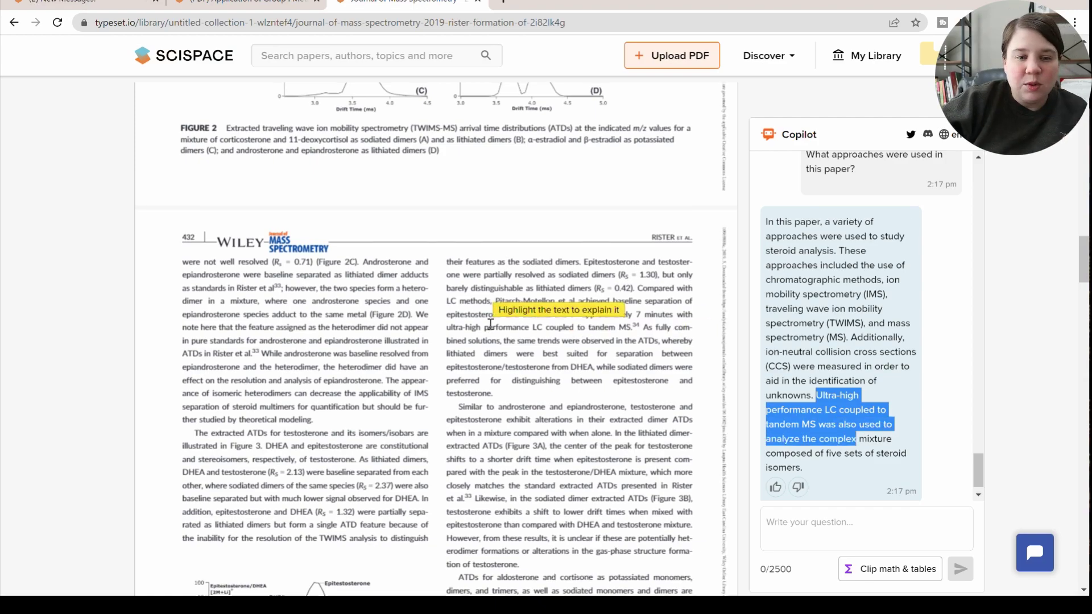
scroll(493, 330, "up", 15)
scroll(492, 330, "down", 10)
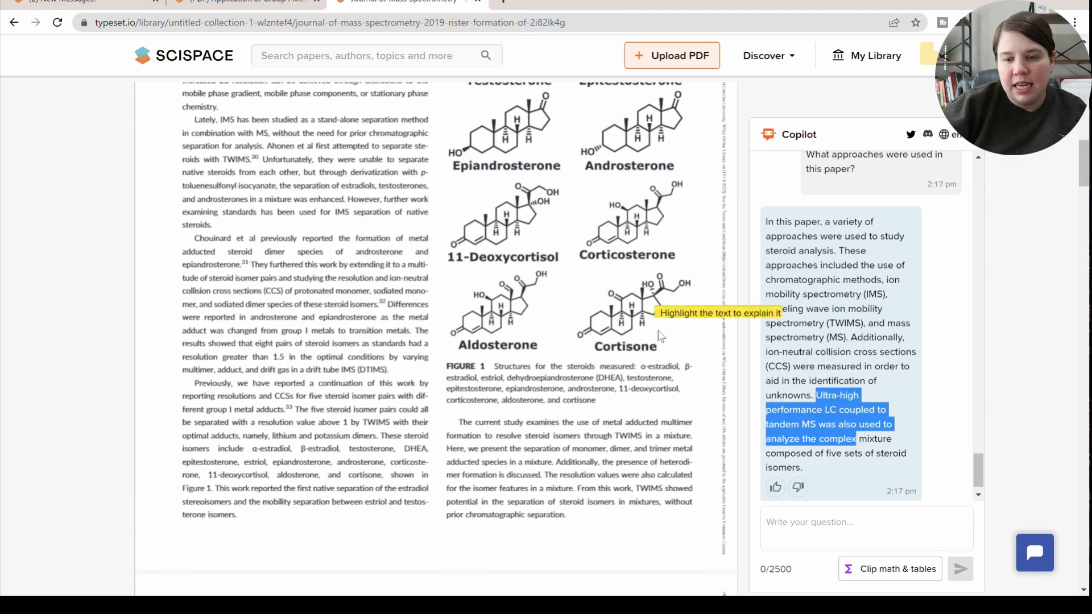
left_click(951, 391)
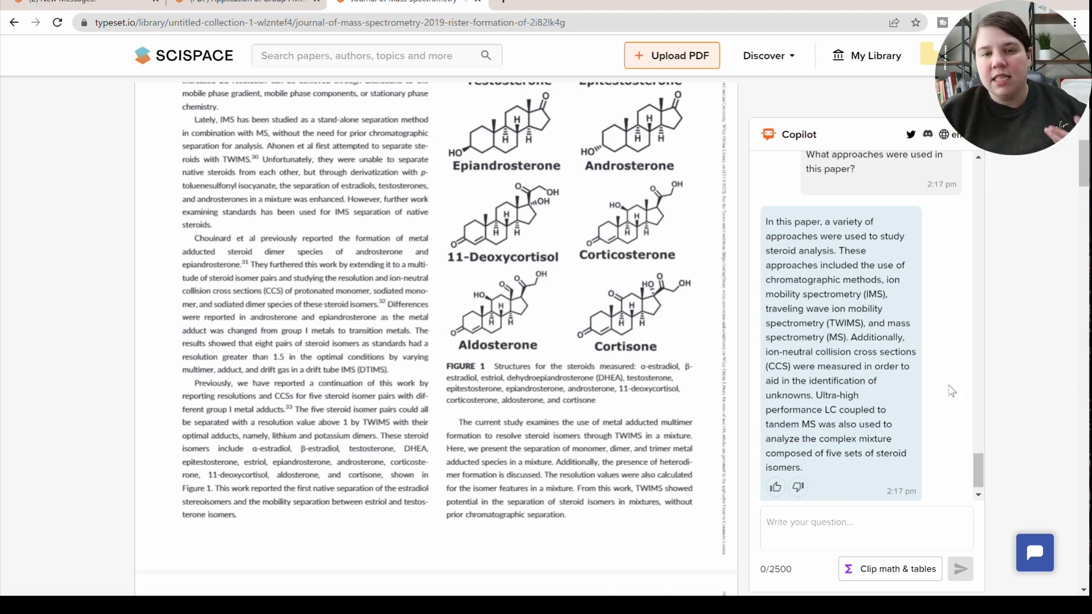
- Scroll to sections 3.3 and 3.4 and select the isobaric steroid separation paragraph
scroll(951, 391, "down", 1)
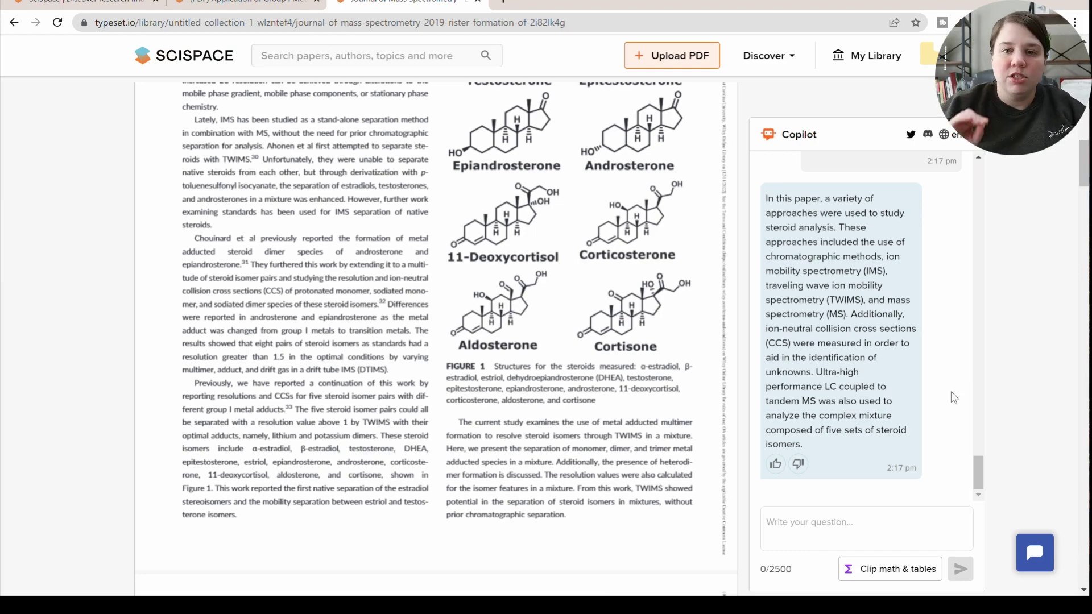
scroll(685, 162, "up", 10)
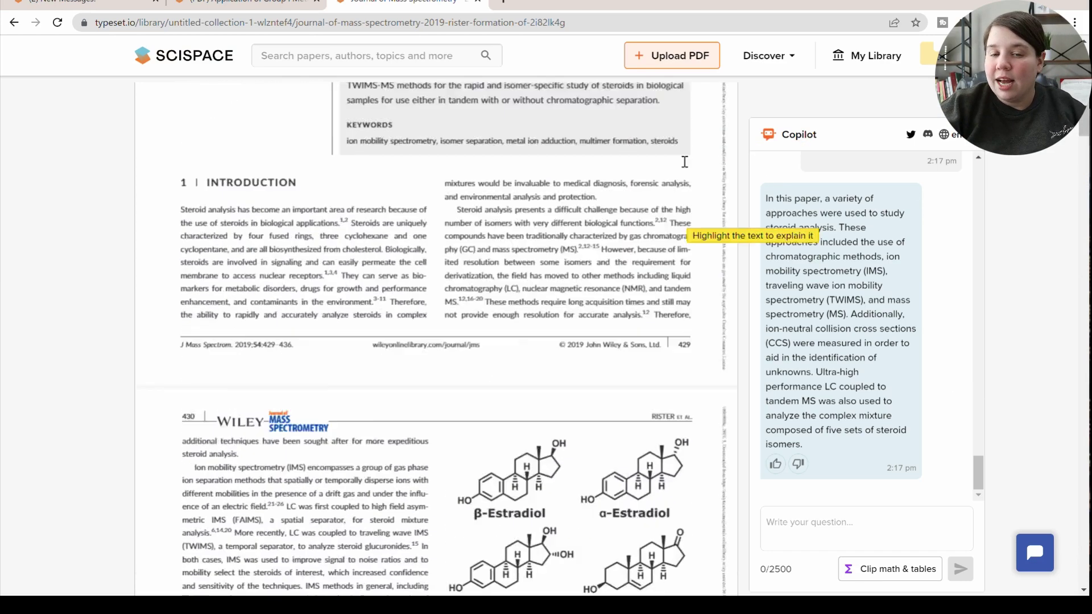
scroll(685, 163, "up", 8)
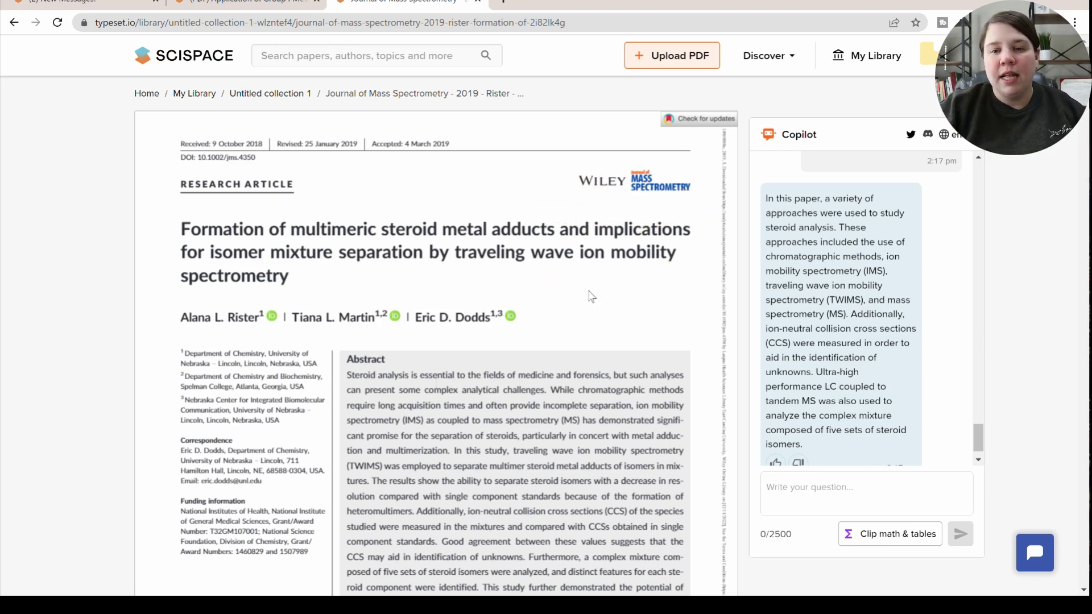
scroll(547, 370, "down", 6)
scroll(546, 370, "down", 3)
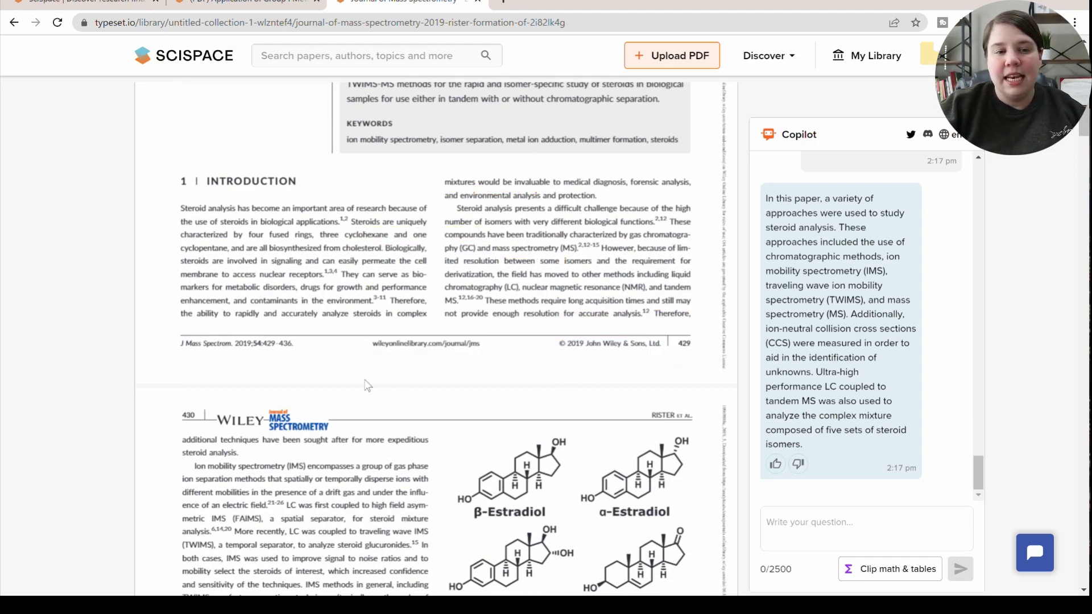
scroll(364, 268, "down", 7)
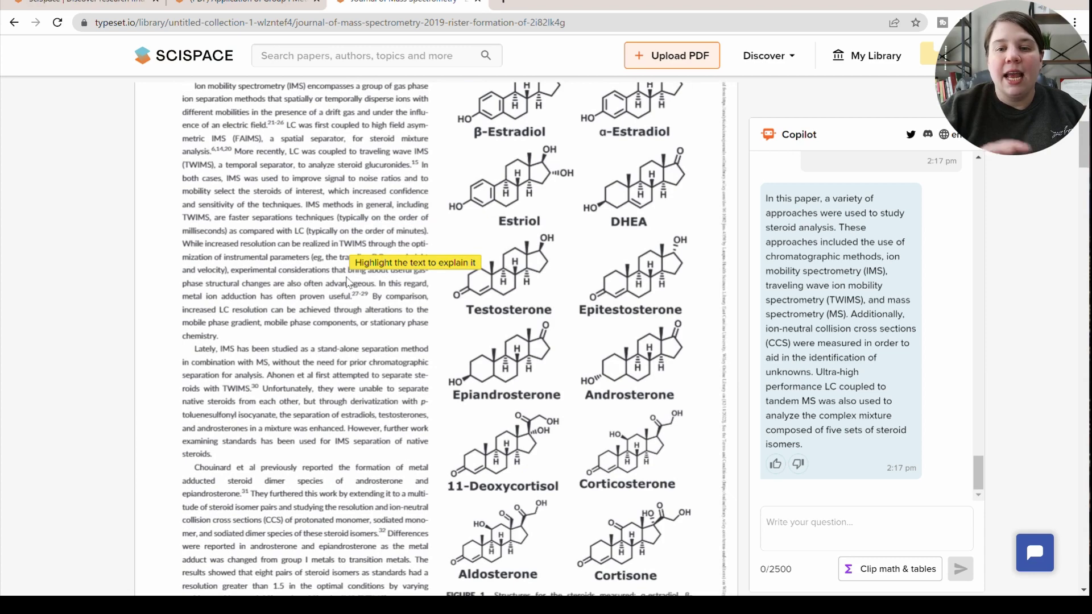
scroll(347, 281, "down", 15)
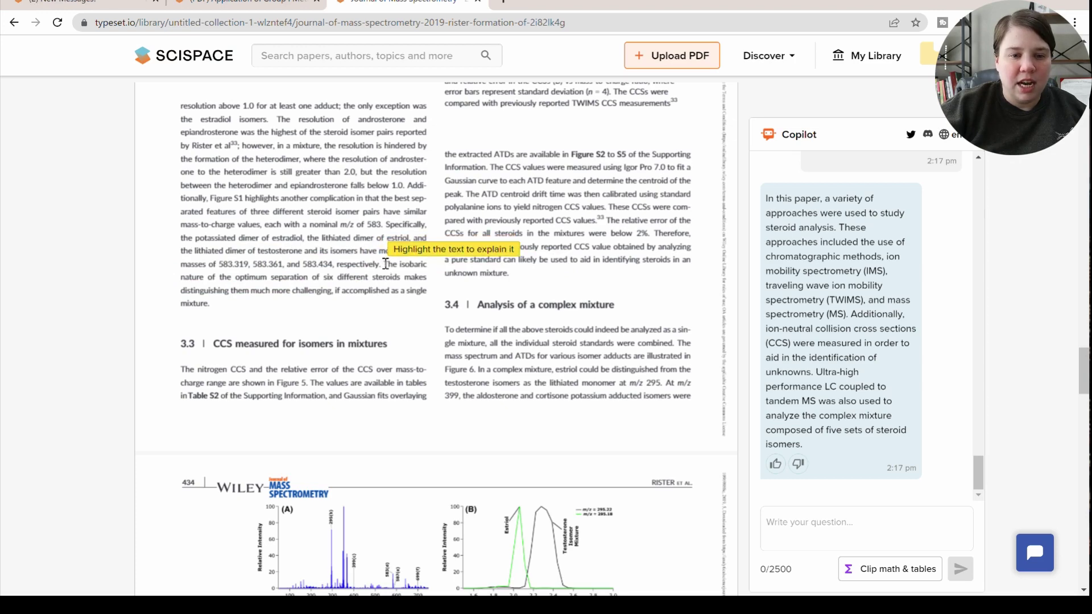
left_click_drag(385, 264, 209, 305)
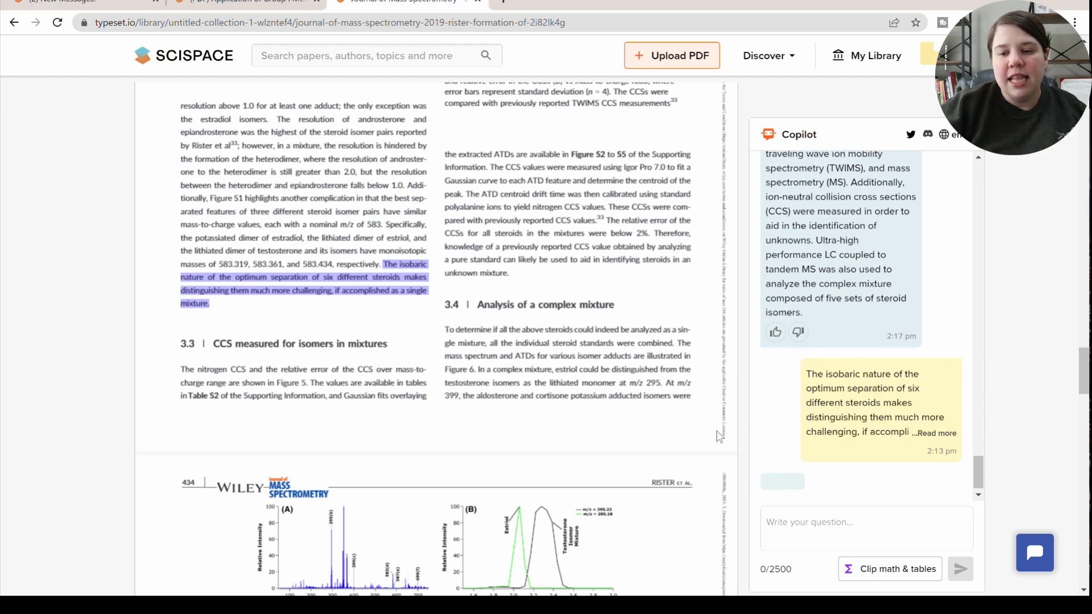
- Expand the isobaric-passage explanation and mark its points on identical mass-to-charge ratios
left_click(895, 452)
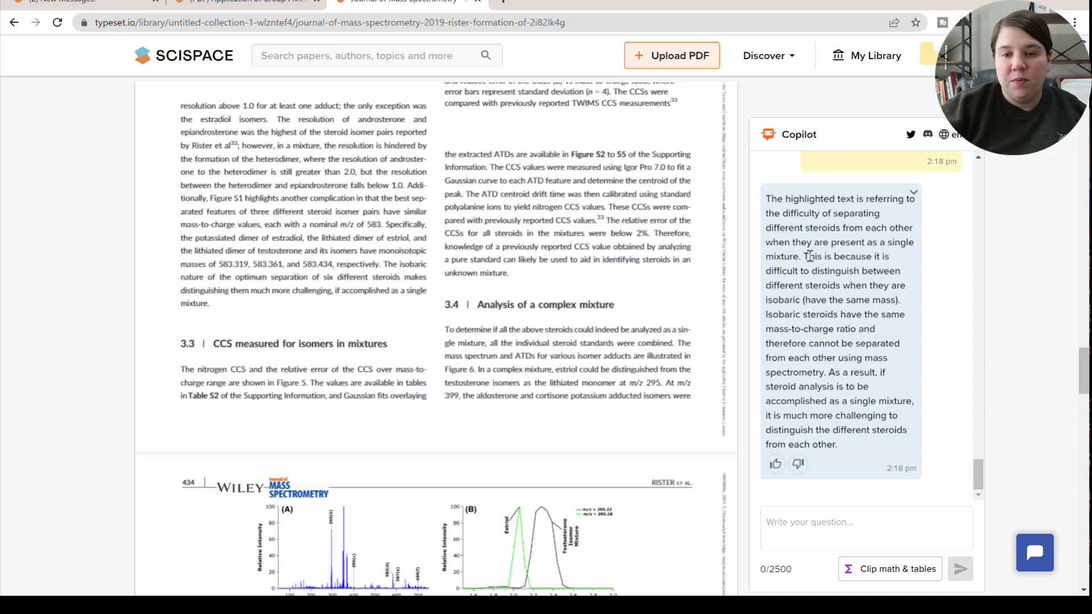
left_click_drag(791, 272, 894, 300)
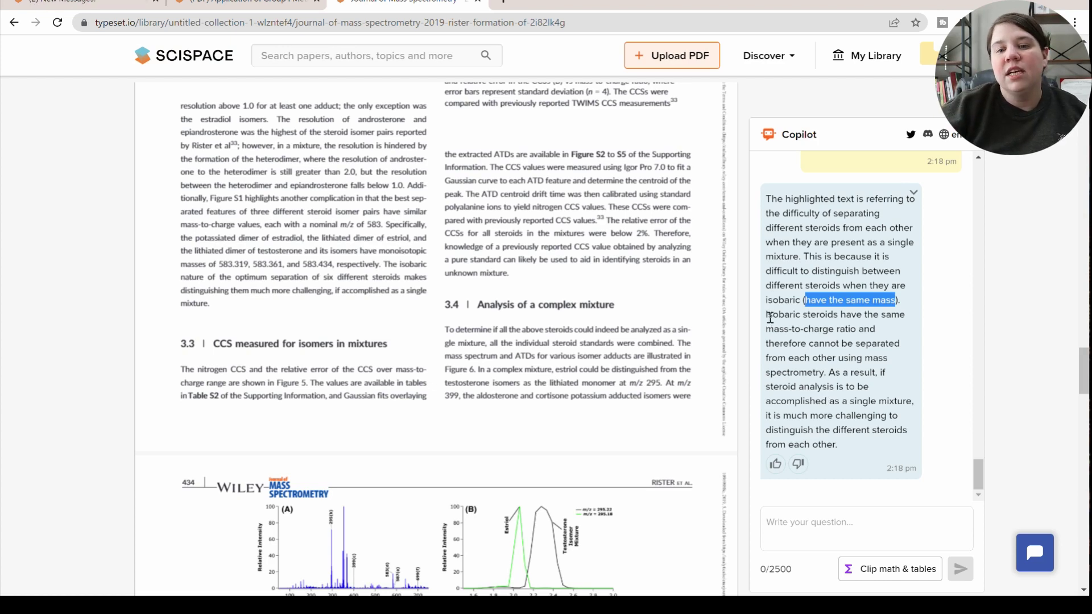
left_click_drag(768, 315, 827, 404)
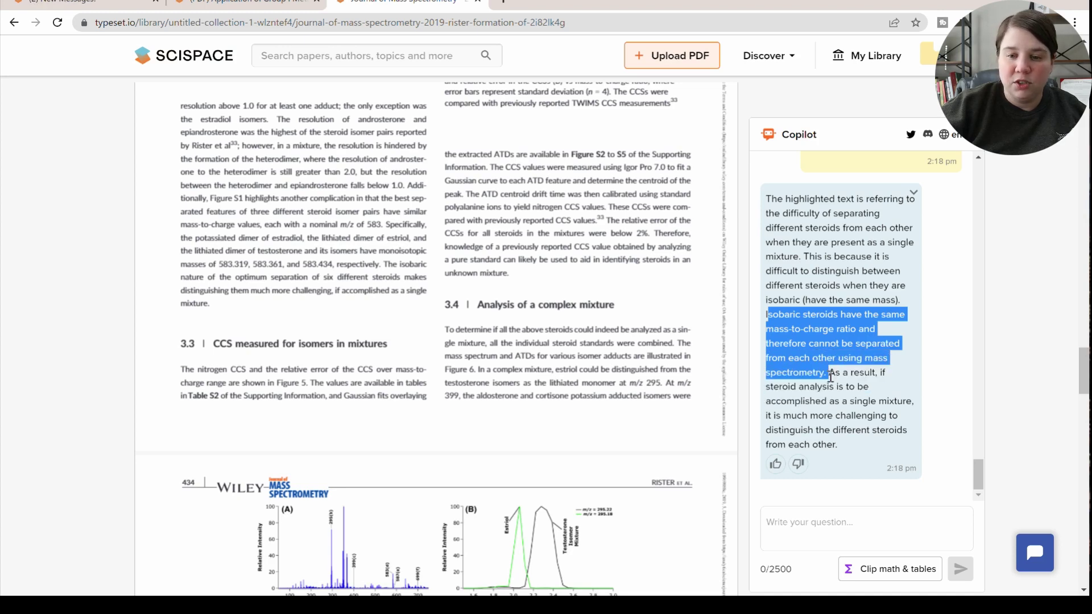
left_click_drag(831, 377, 889, 400)
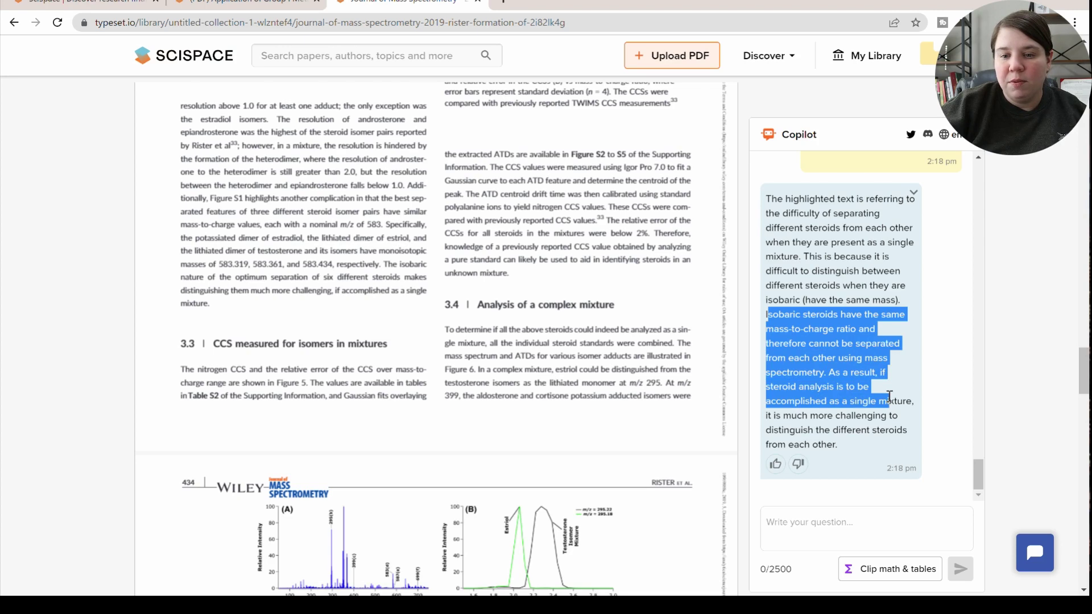
left_click(791, 417)
left_click_drag(776, 416, 891, 439)
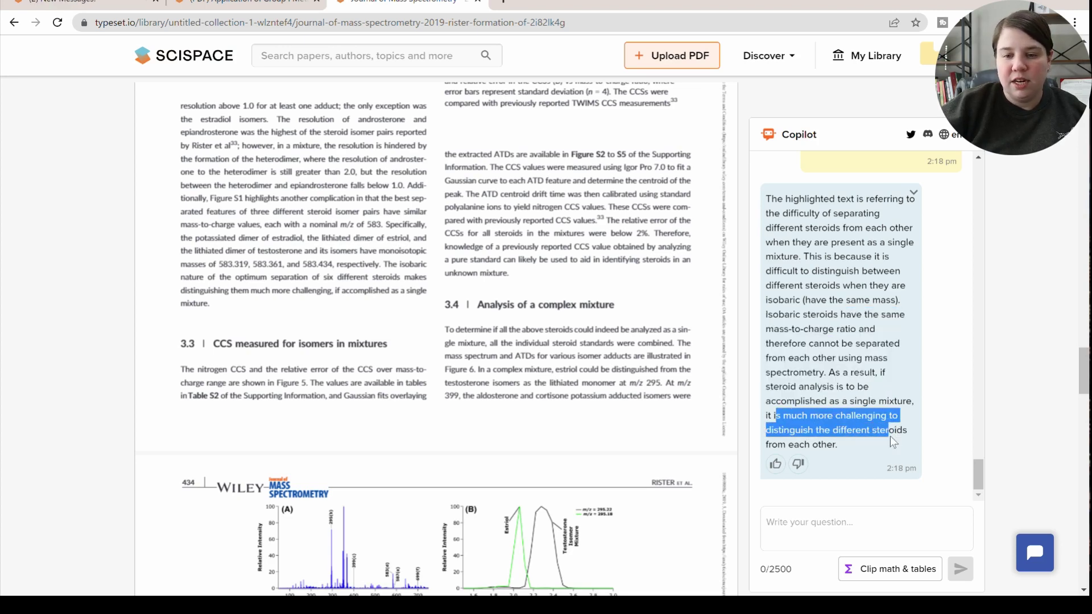
right_click(890, 436)
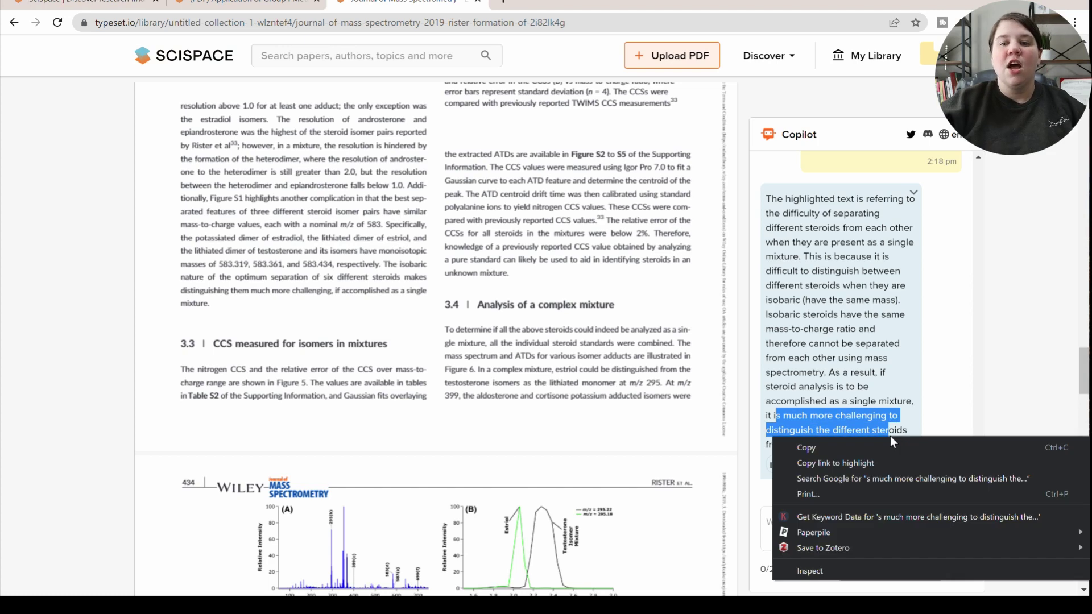
left_click(842, 302)
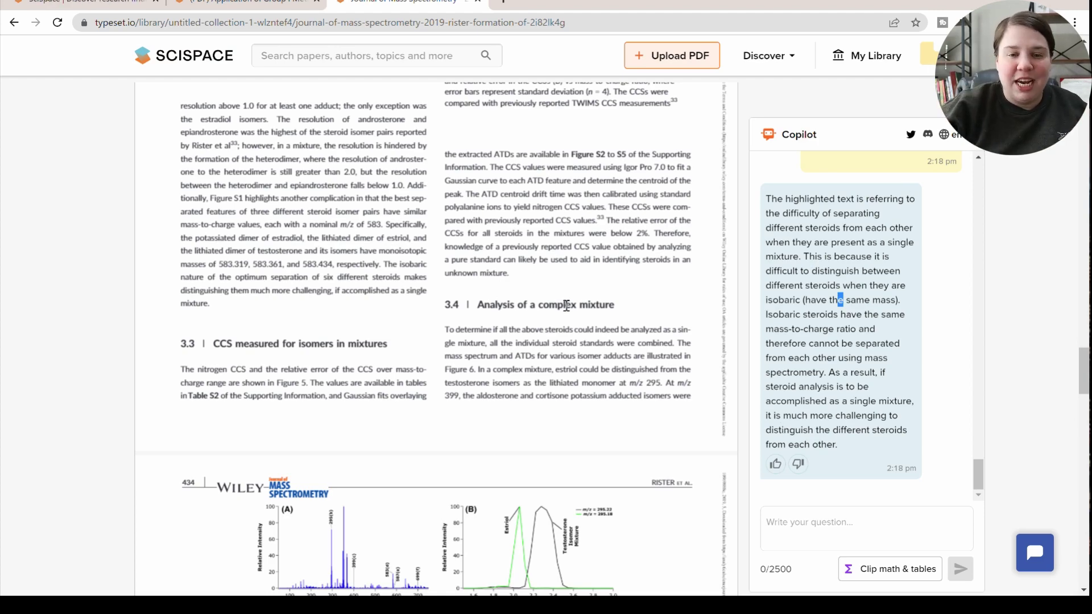
- Scroll the paper to the section 4 Conclusions on page 435
scroll(417, 415, "down", 10)
scroll(417, 415, "up", 2)
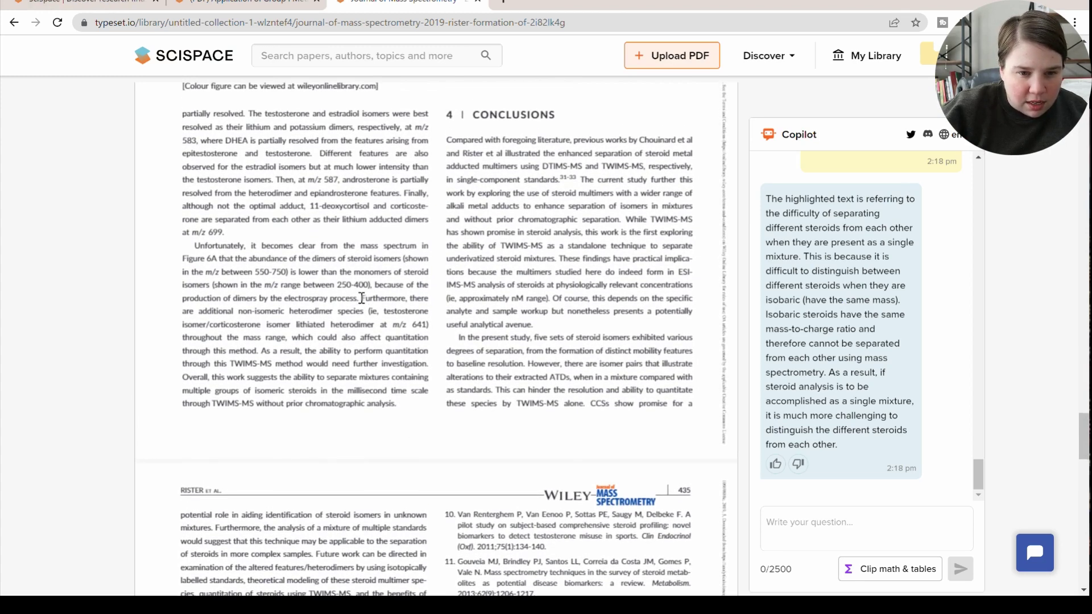
- Select the non-isomeric heterodimer passage and mark the explanation's TWIMS summary
left_click_drag(360, 298, 396, 404)
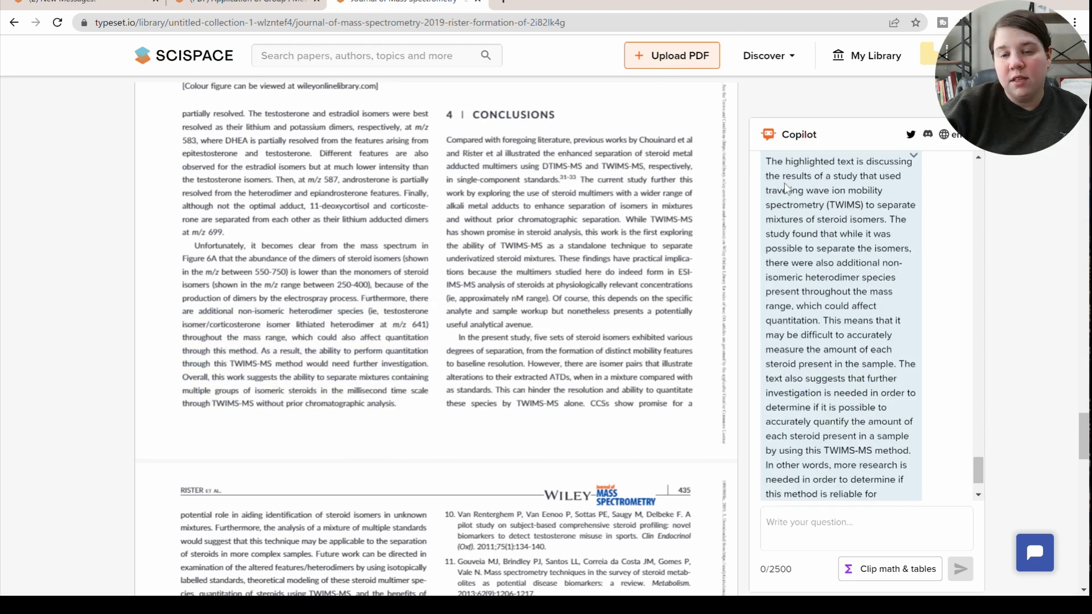
left_click_drag(785, 176, 856, 234)
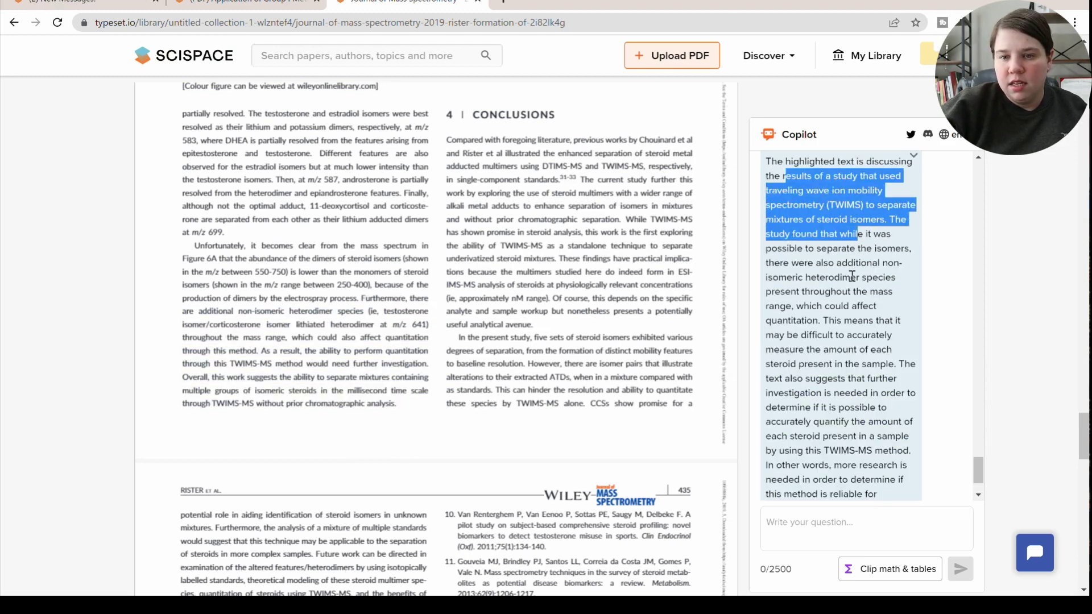
scroll(853, 273, "down", 1)
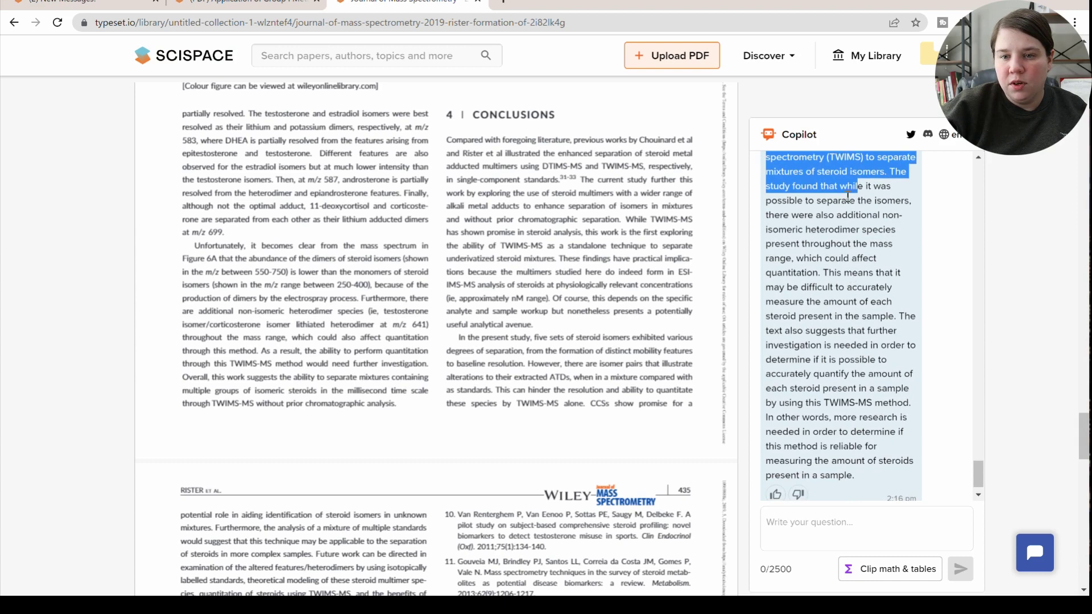
left_click_drag(775, 215, 887, 230)
left_click(821, 245)
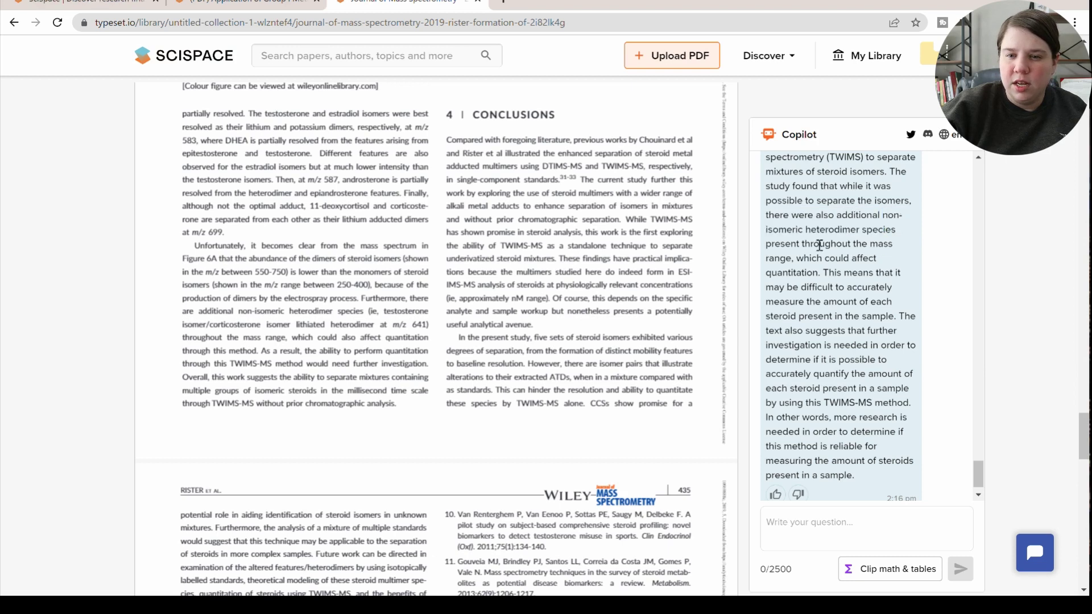
- Mark the explanation's sentences on measuring each steroid and needing further investigation
scroll(828, 285, "down", 1)
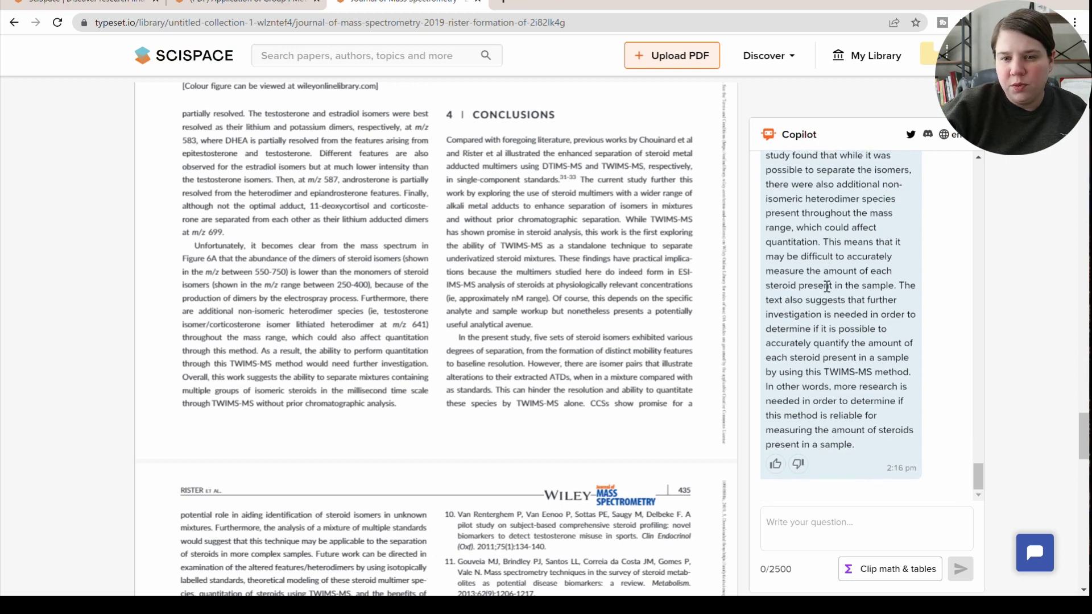
left_click_drag(829, 243, 901, 284)
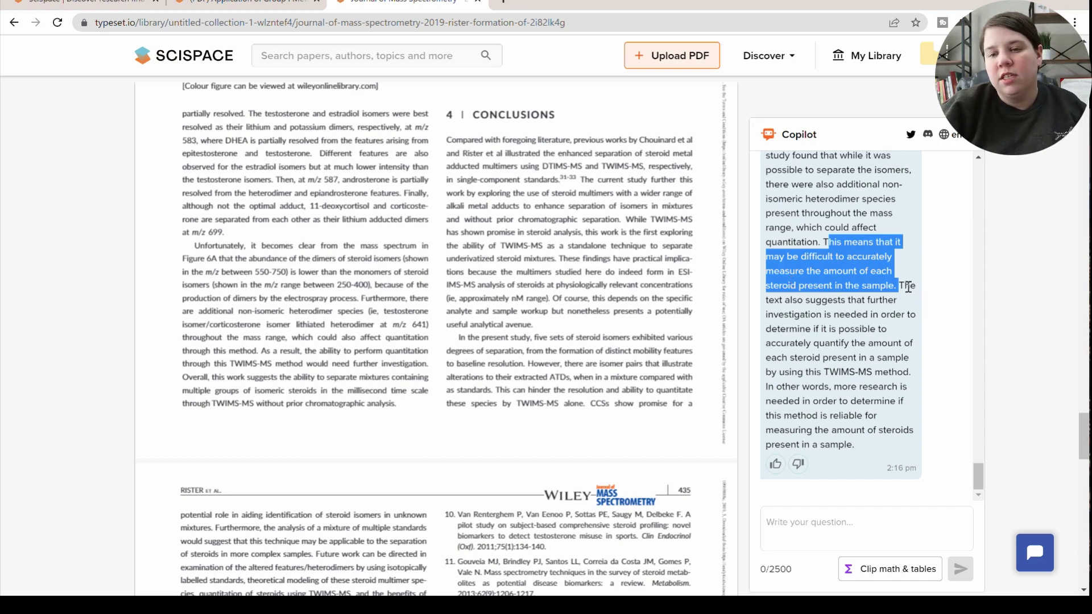
left_click_drag(906, 288, 902, 288)
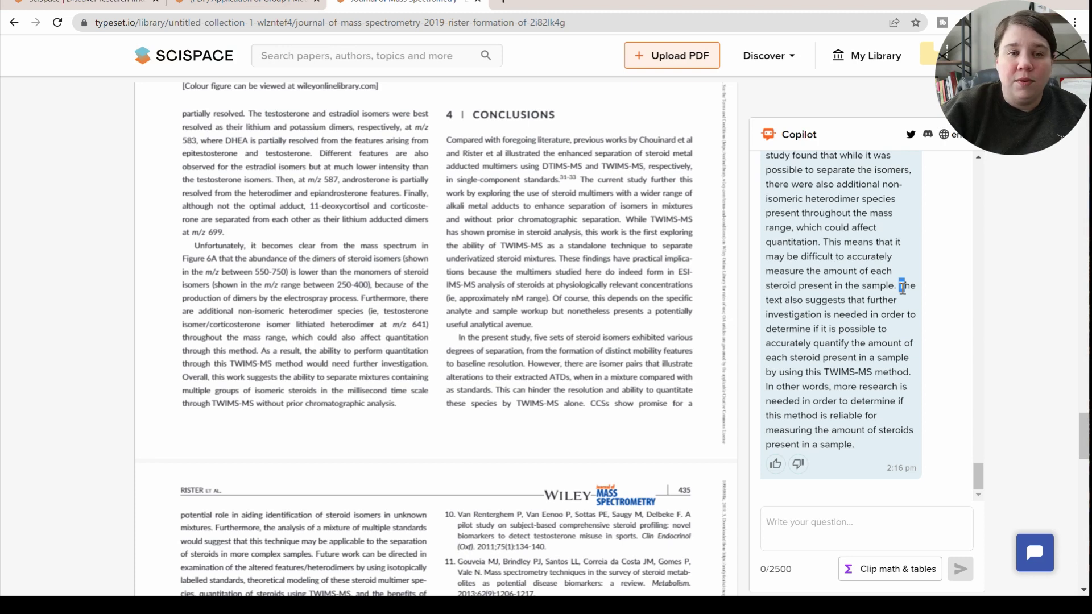
left_click(901, 287)
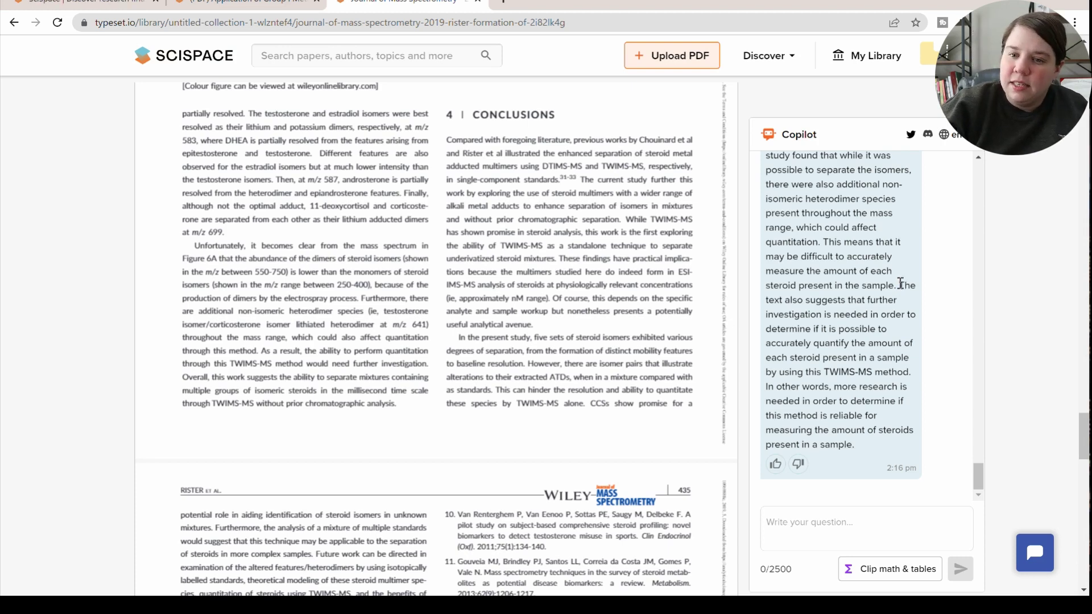
left_click_drag(901, 284, 907, 396)
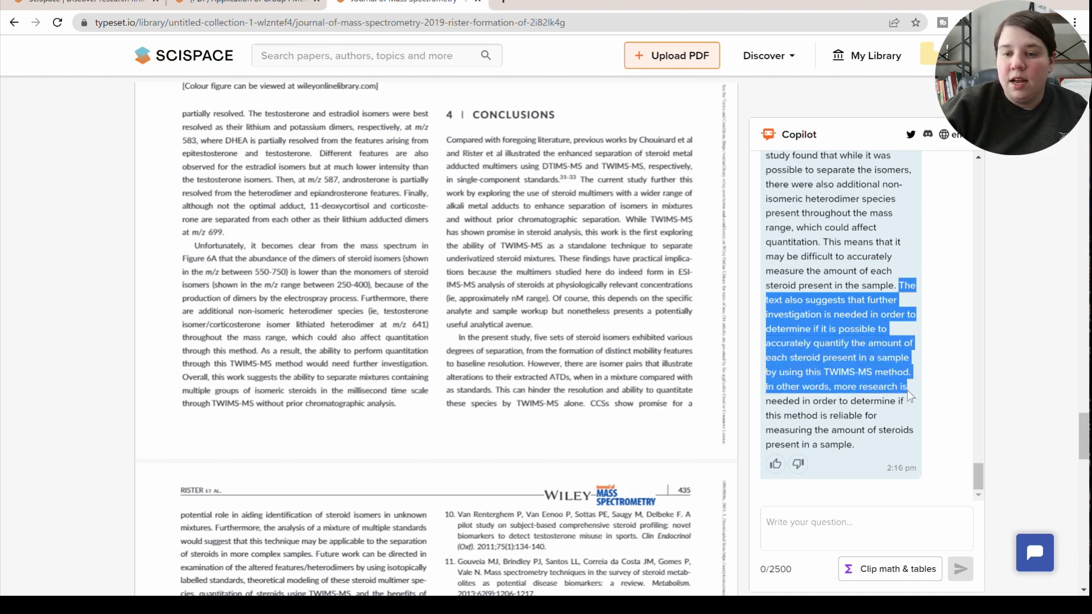
left_click(907, 390)
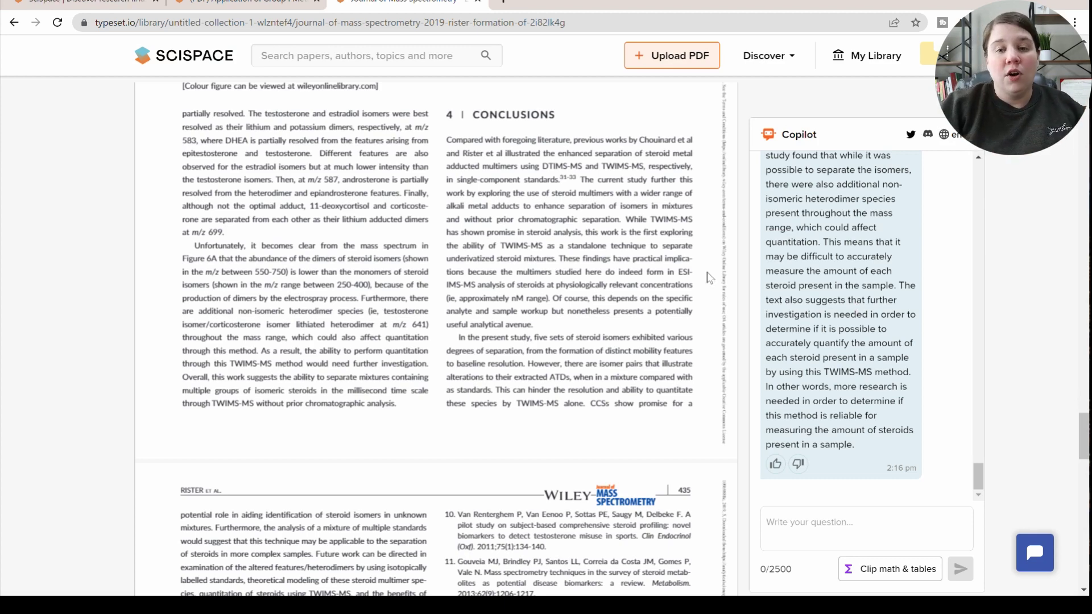
scroll(842, 327, "up", 2)
scroll(842, 327, "up", 5)
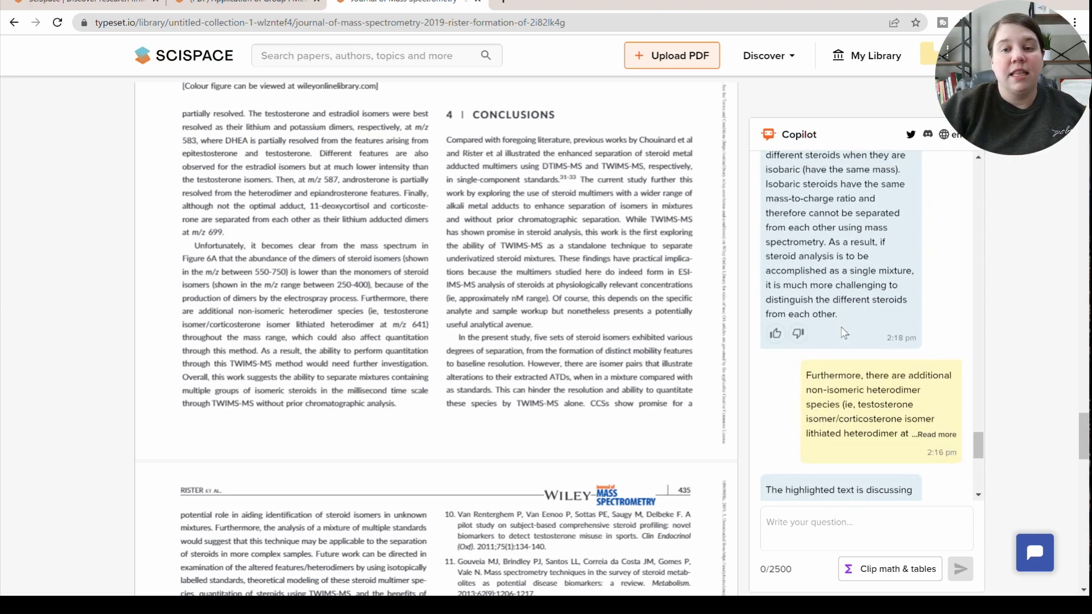